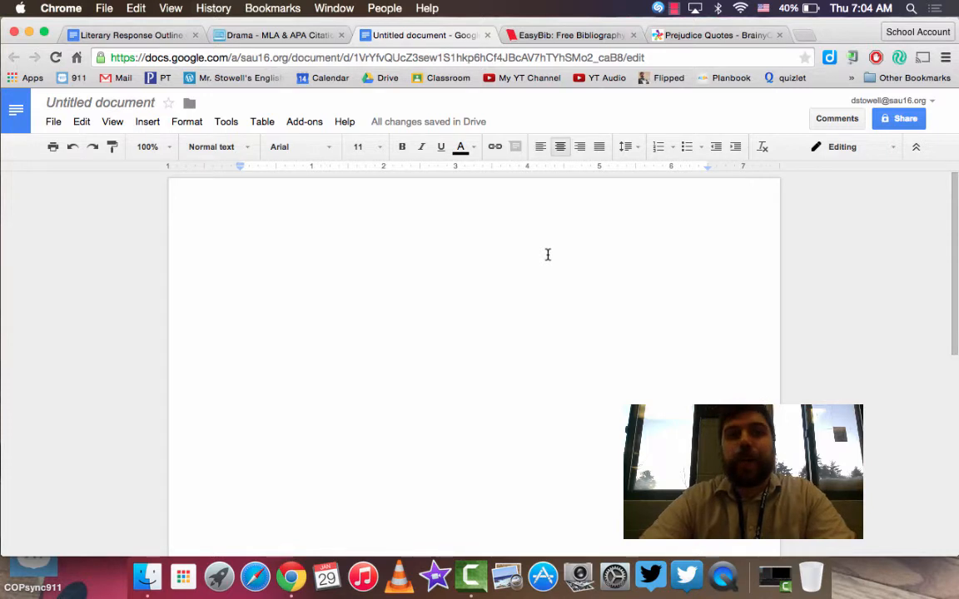
Enter the centered heading "Works Cited" and left-align the new line below it.
text(Wor)
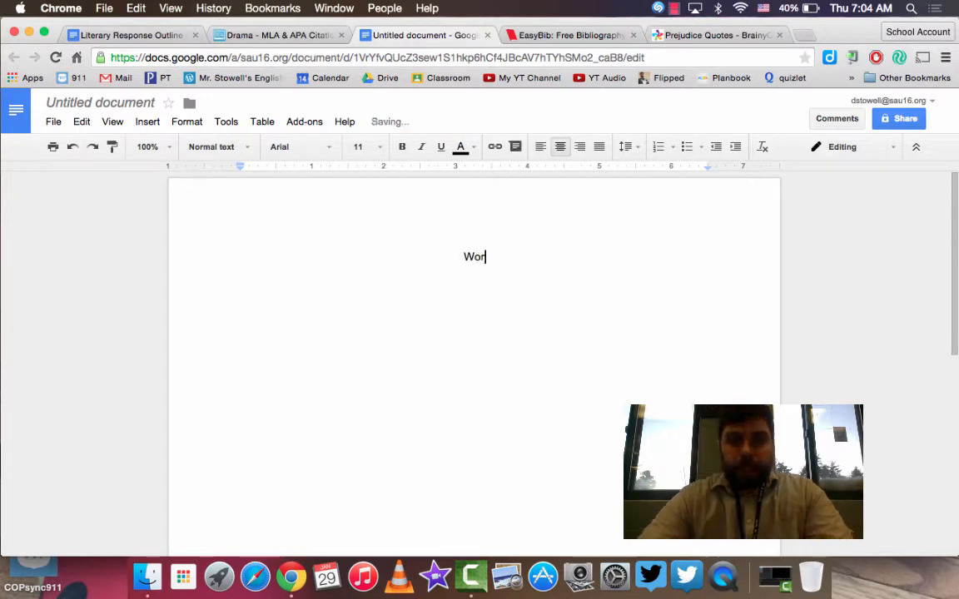
text(ks)
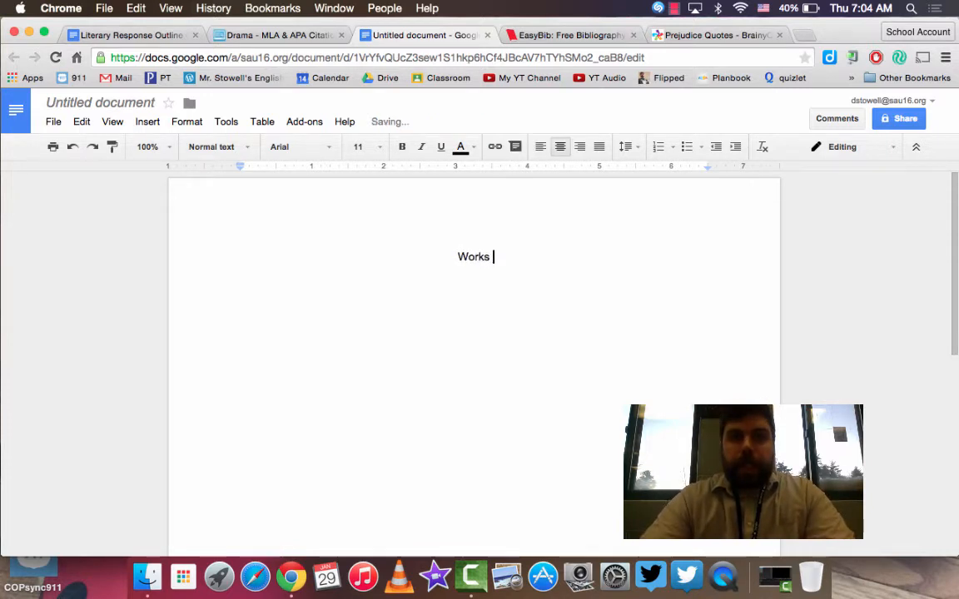
text( jCited)
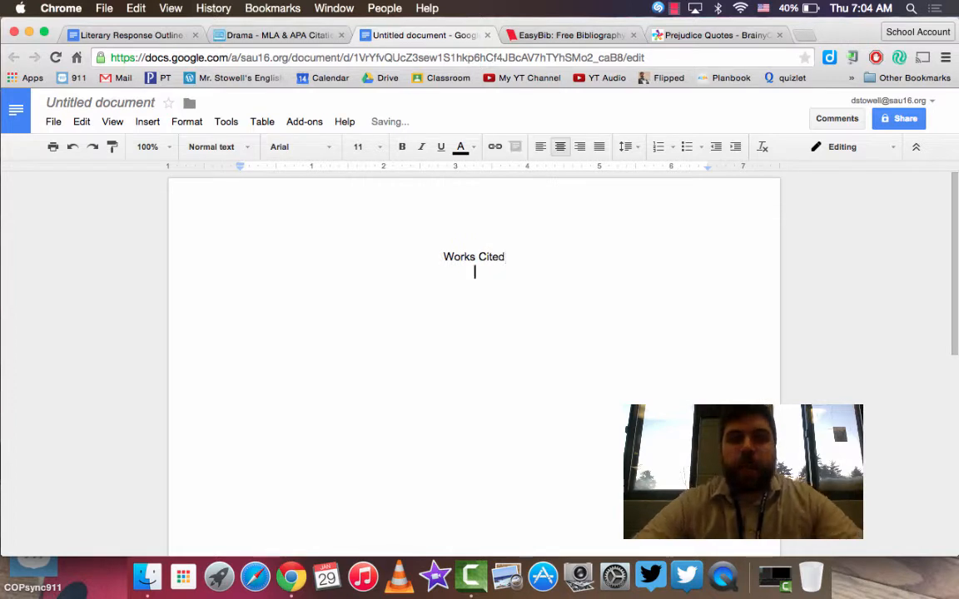
click(541, 148)
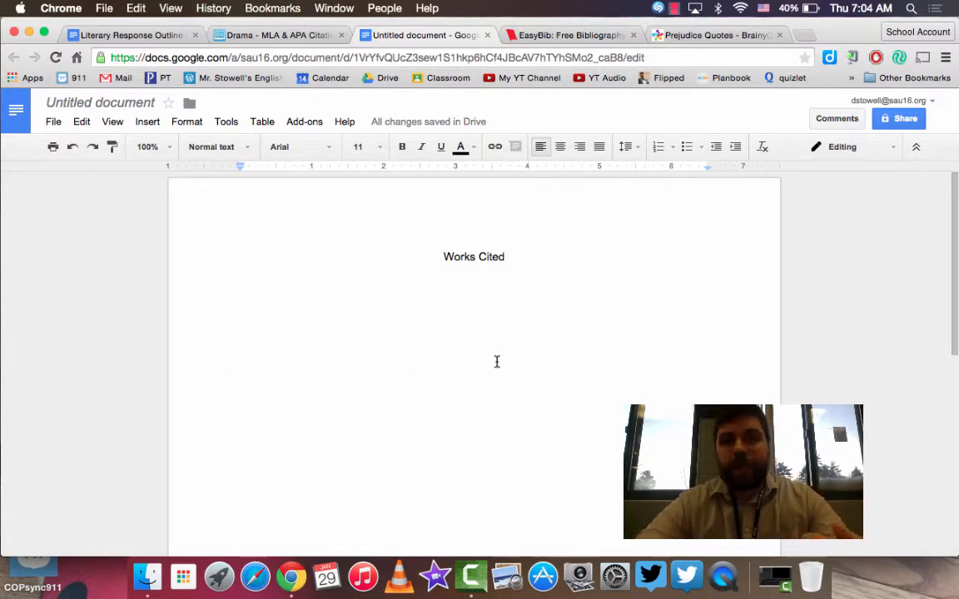
Set the font size of the "Works Cited" heading to 12.
drag(506, 257, 407, 257)
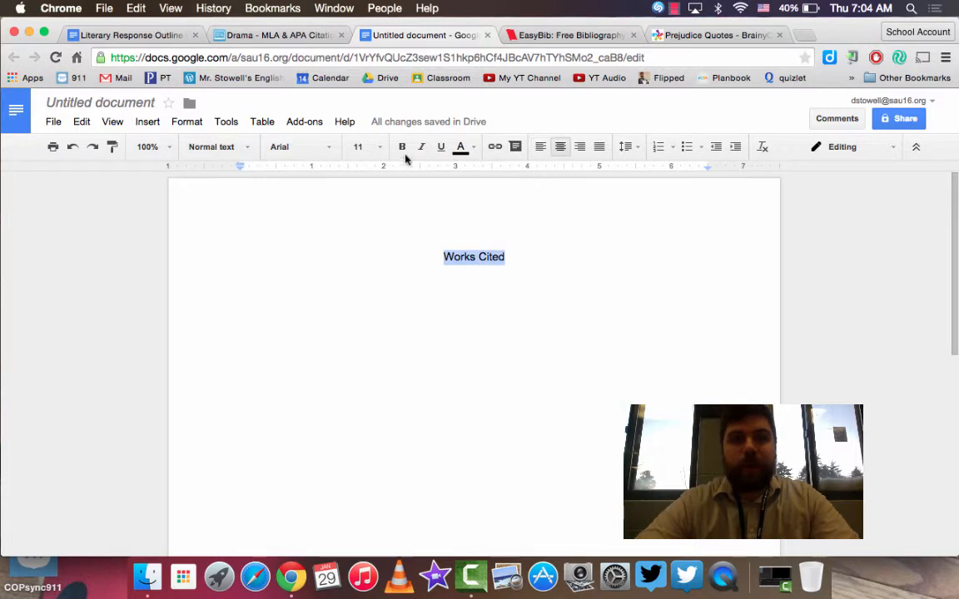
click(380, 147)
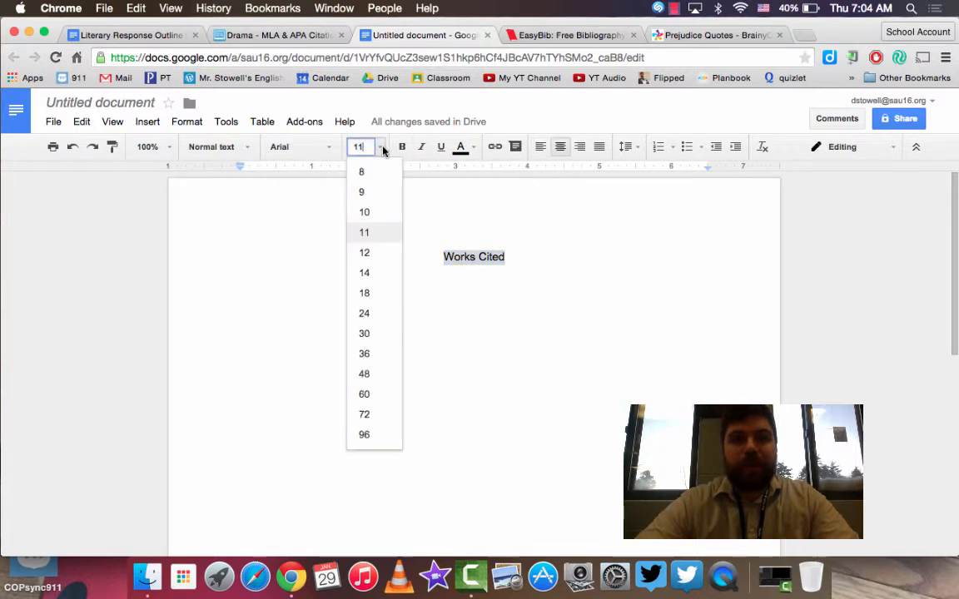
click(369, 252)
click(548, 308)
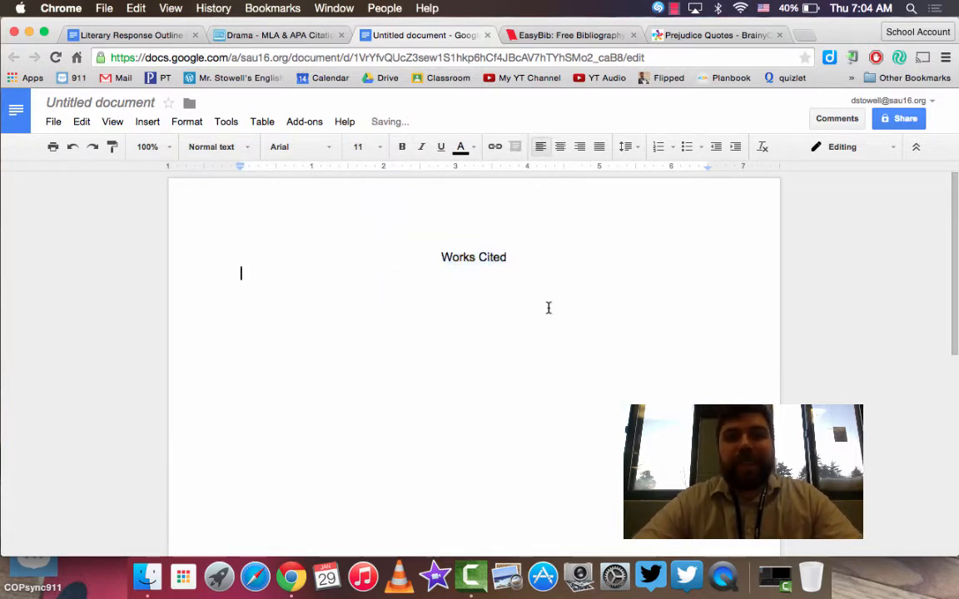
Switch to EasyBib and search for the book "Twelve Angry Men" to cite in MLA format.
click(546, 35)
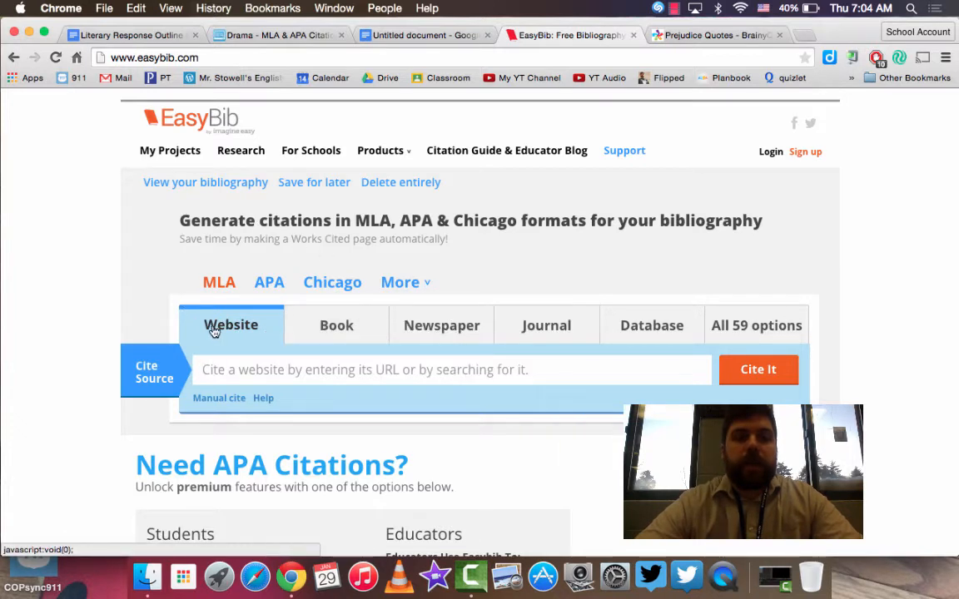
click(318, 331)
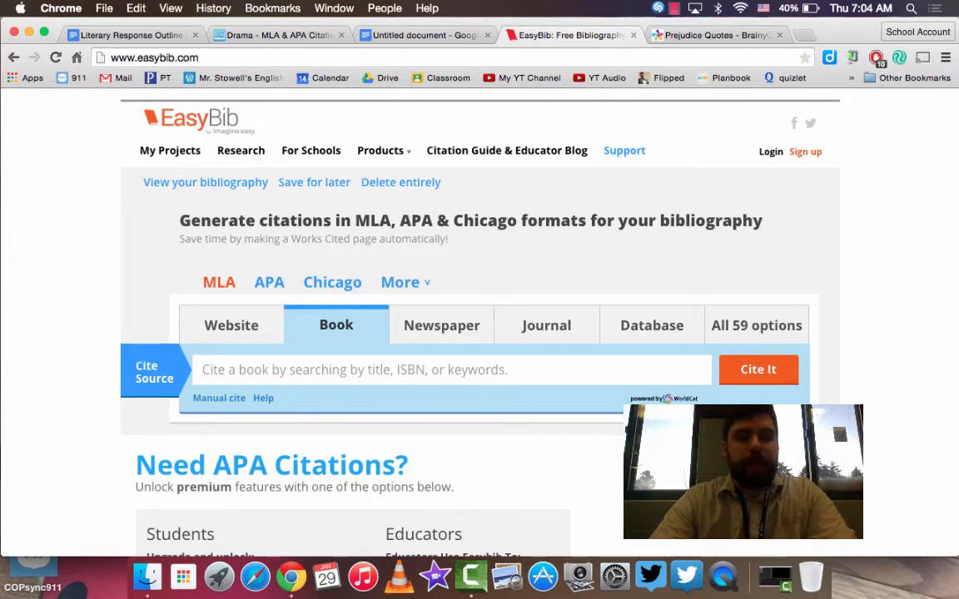
text(Twain)
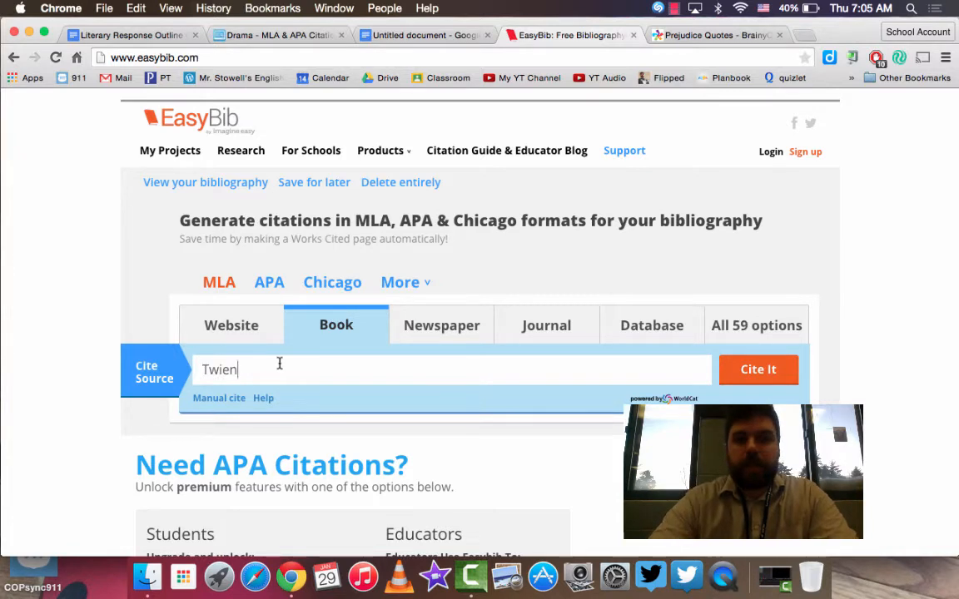
key(BackSpace)
key(BackSpace)
key(BackSpace)
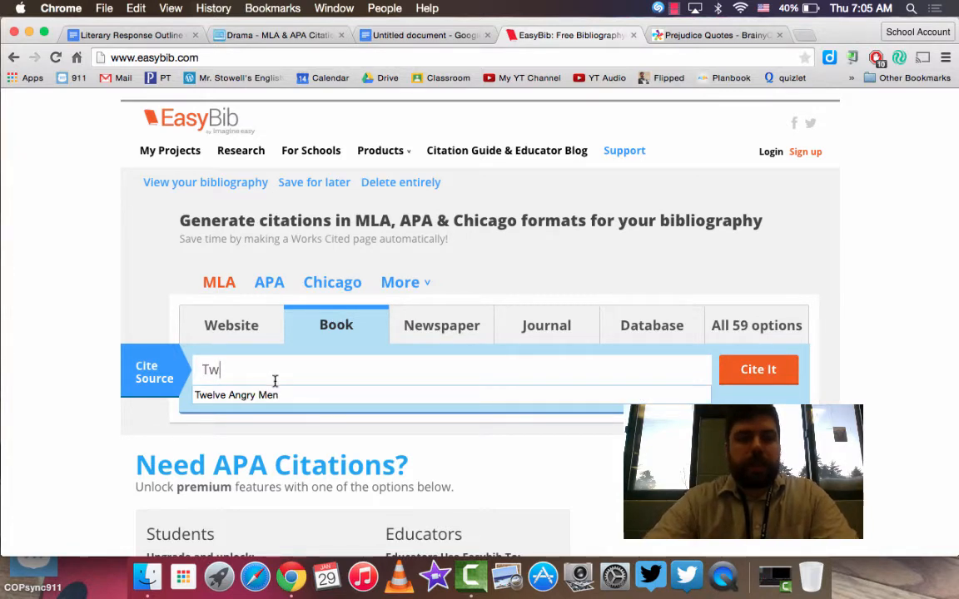
click(267, 396)
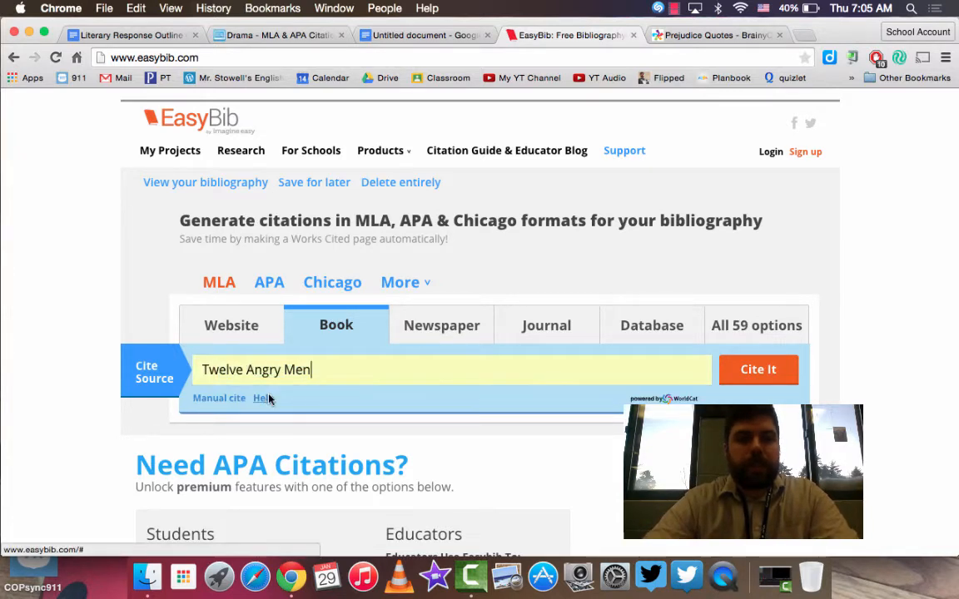
click(772, 380)
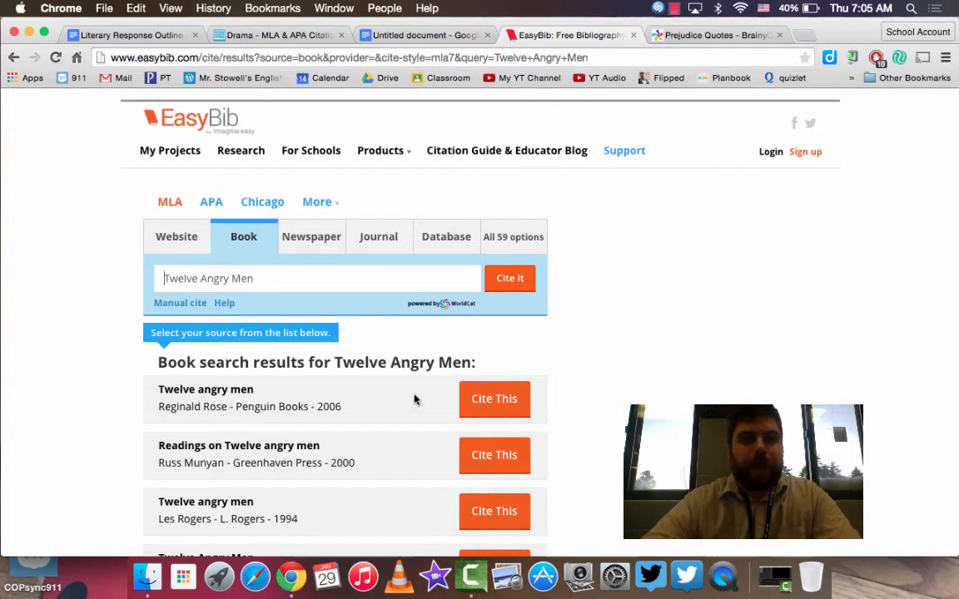
Choose the 2006 Penguin Books edition of Twelve angry men as the source and review its citation form.
scroll(416, 399, down, 1)
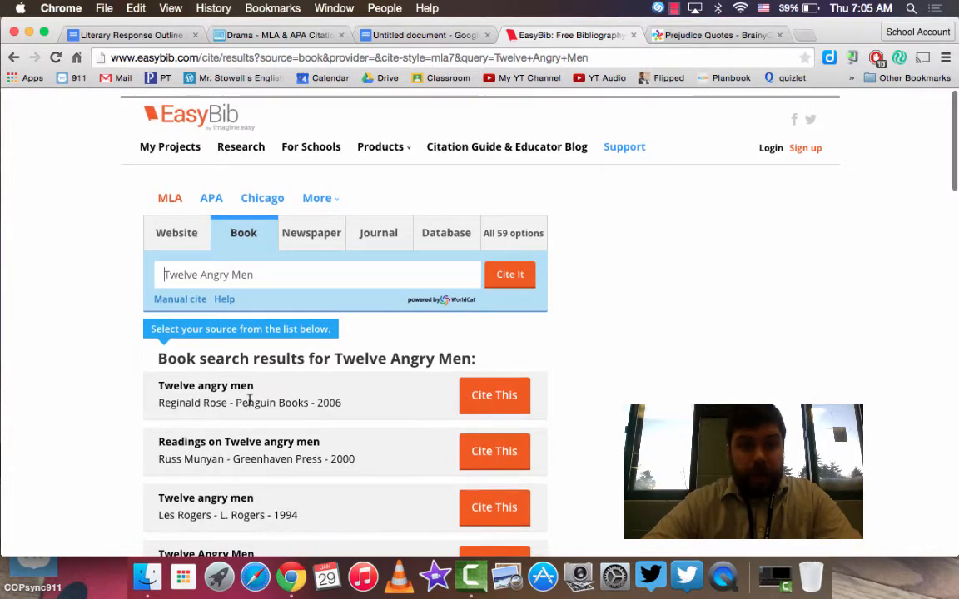
click(500, 393)
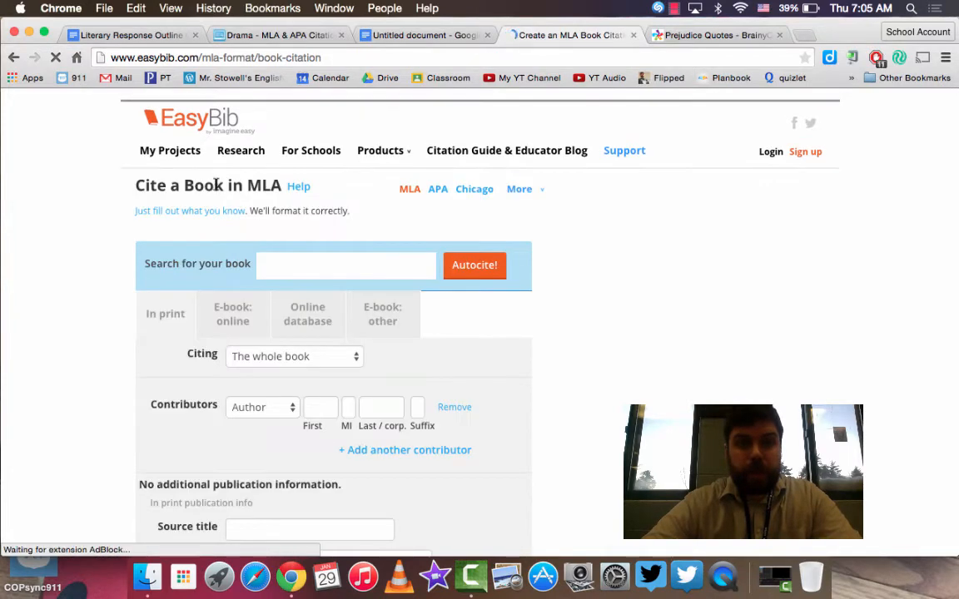
scroll(415, 357, down, 3)
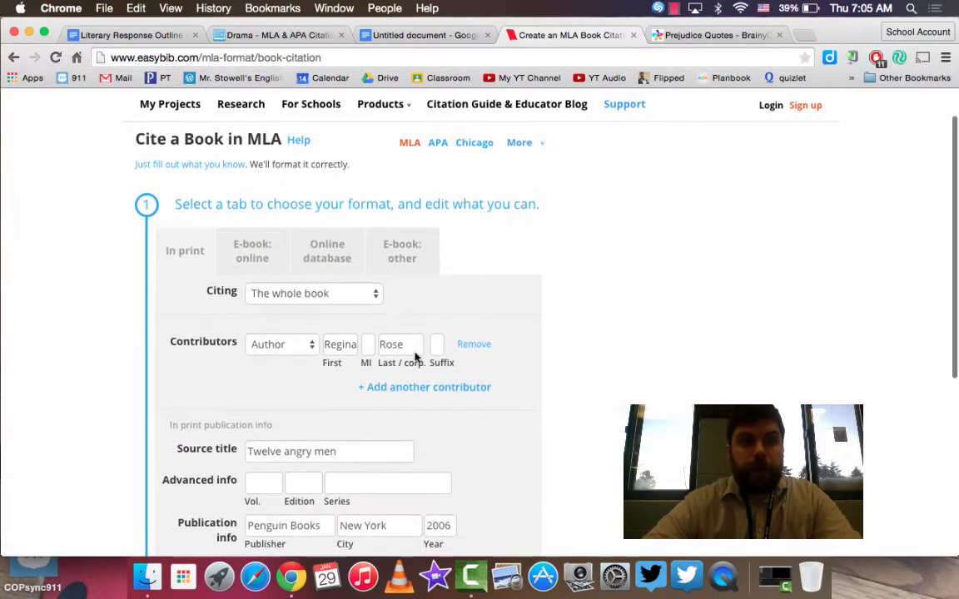
scroll(415, 357, down, 2)
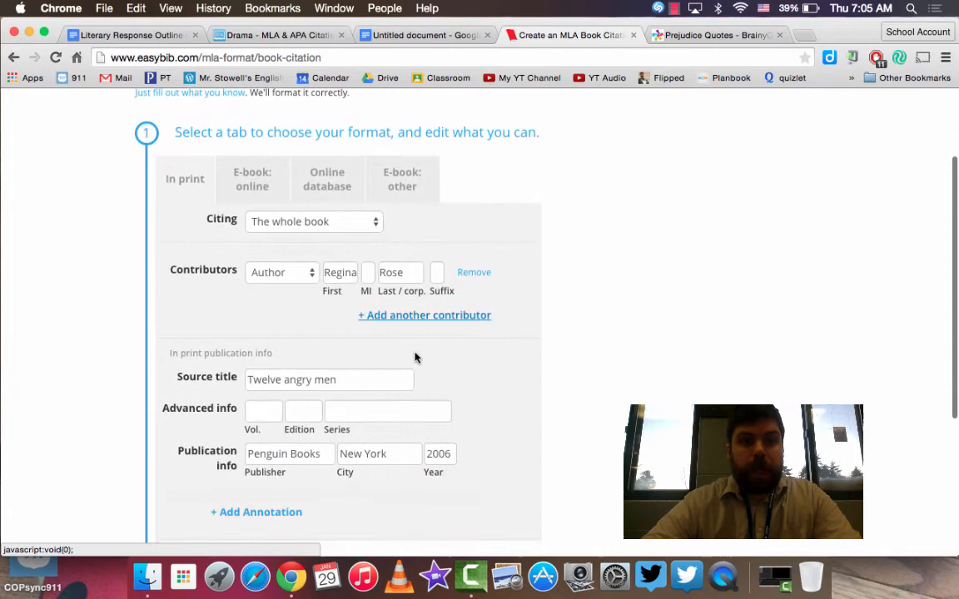
Capitalize the source title in the citation form as "Twelve Angry Men".
click(285, 380)
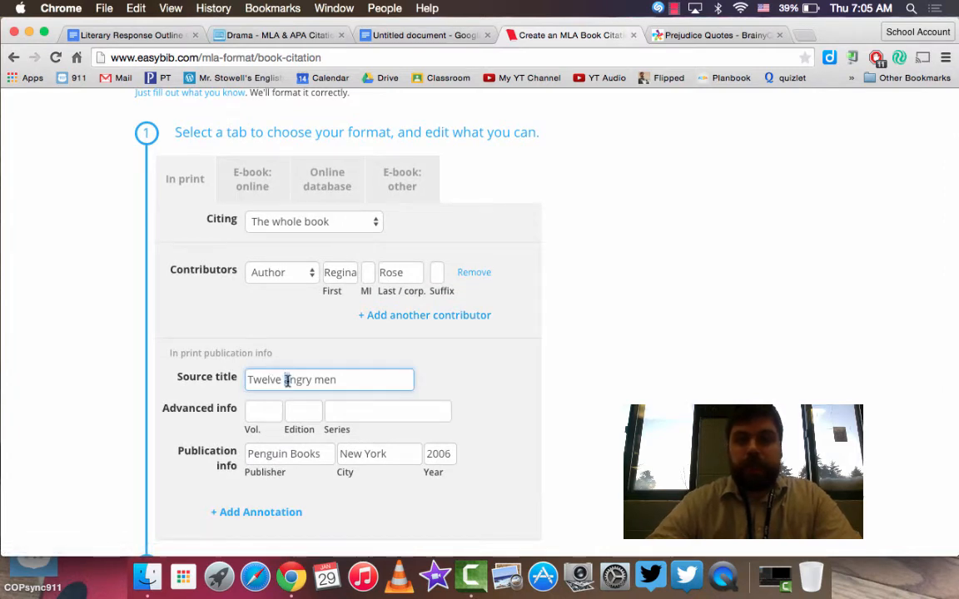
key(Delete)
text(A)
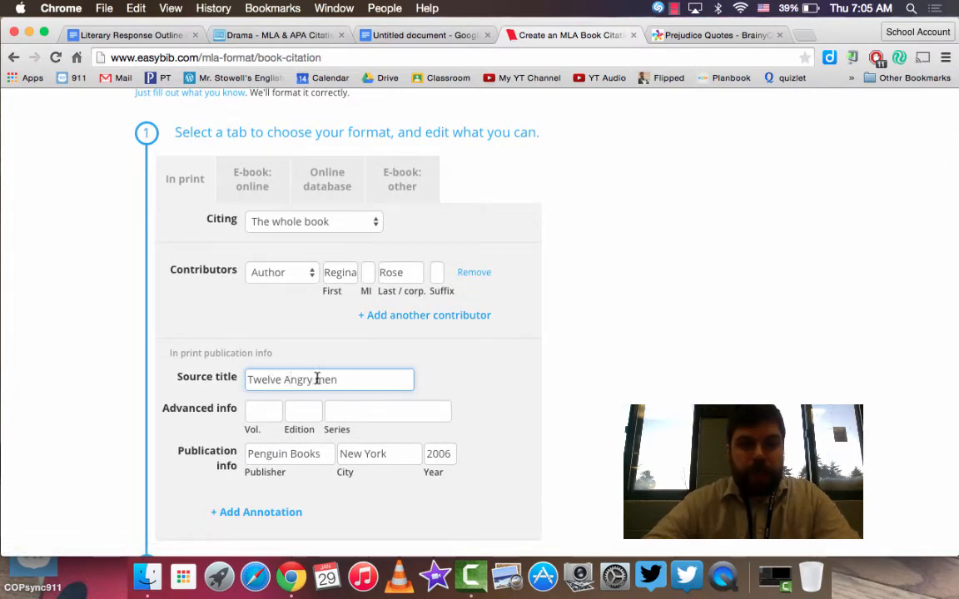
click(317, 379)
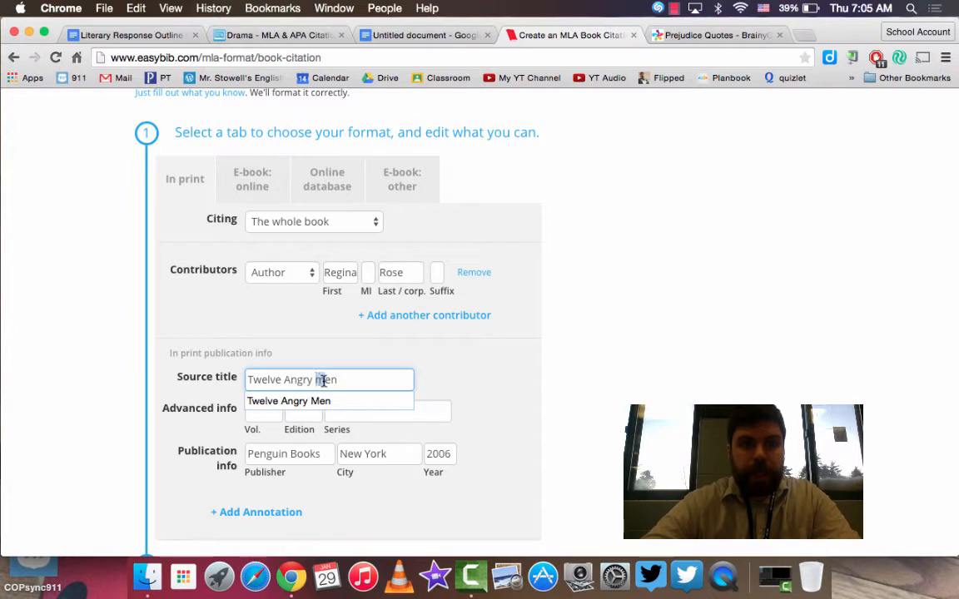
text(M)
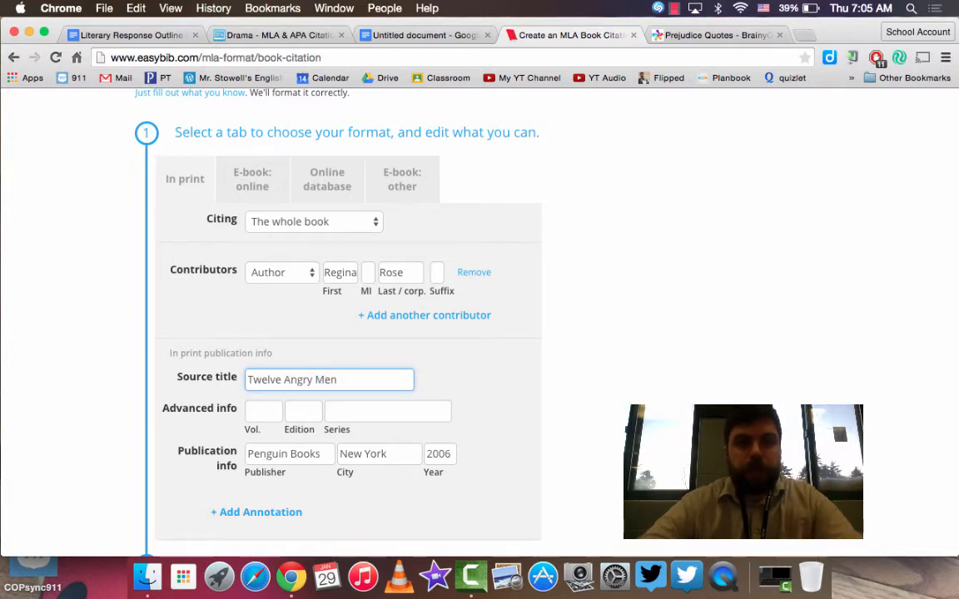
Check the author's first name and publication details, and create the MLA citation for the whole print book.
click(356, 279)
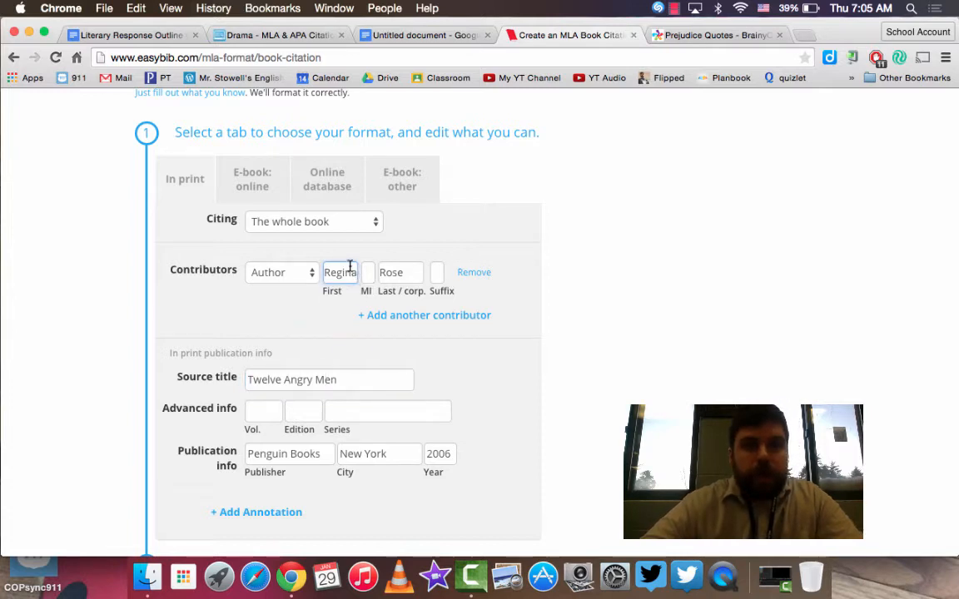
click(514, 351)
scroll(517, 350, down, 3)
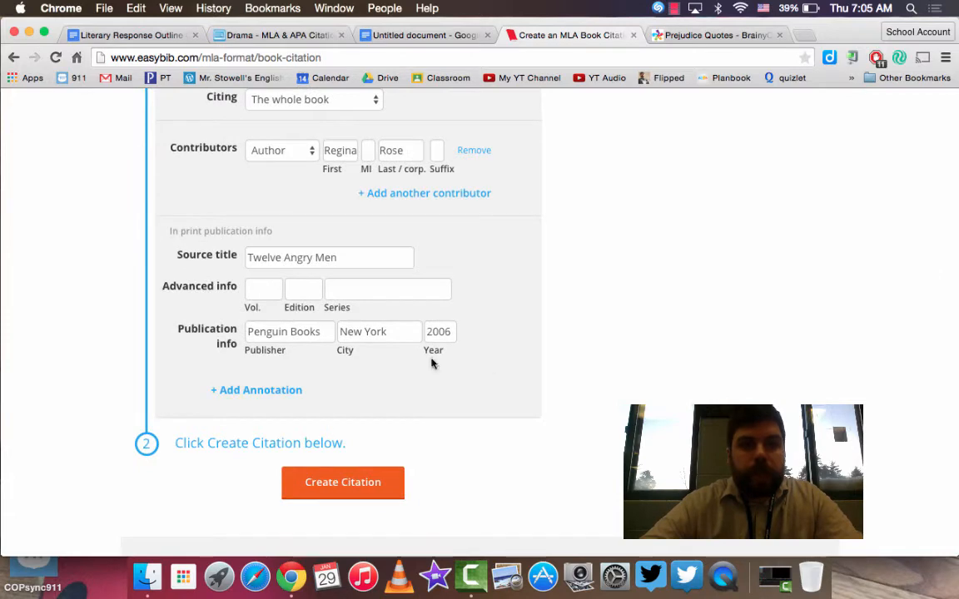
click(367, 480)
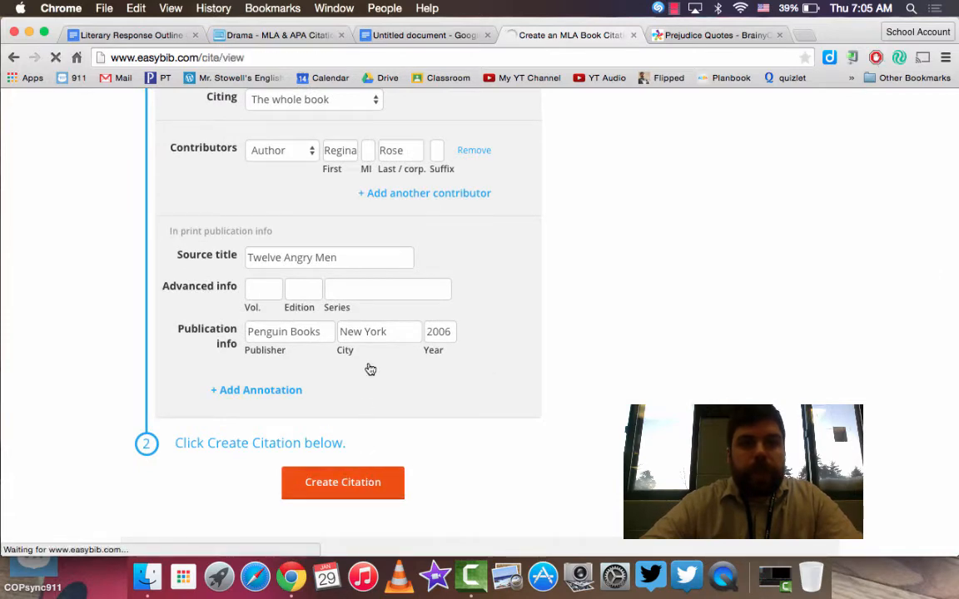
Open the copy-and-paste page for the new Twelve Angry Men citation and copy the citation to the clipboard.
scroll(687, 343, down, 3)
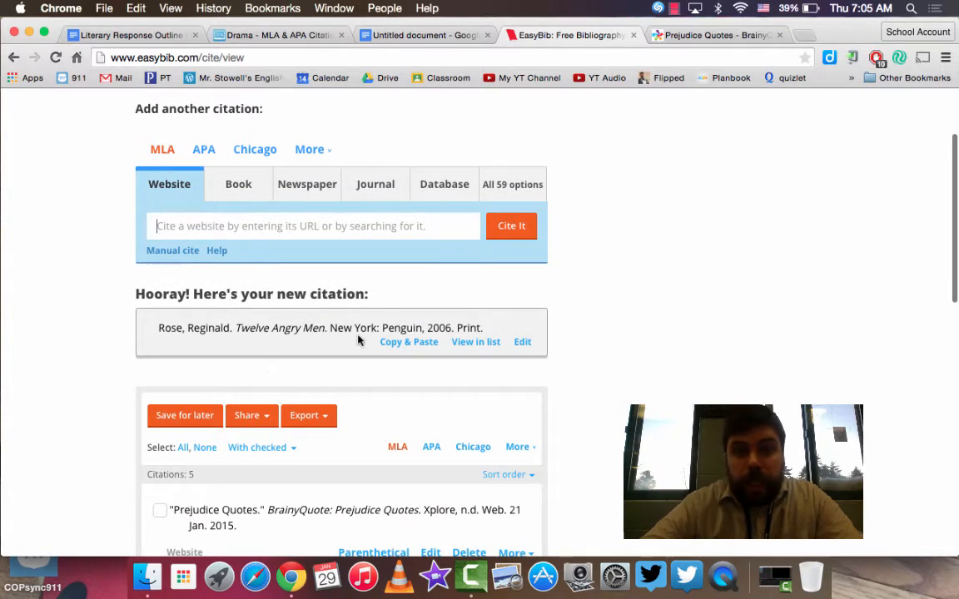
click(411, 343)
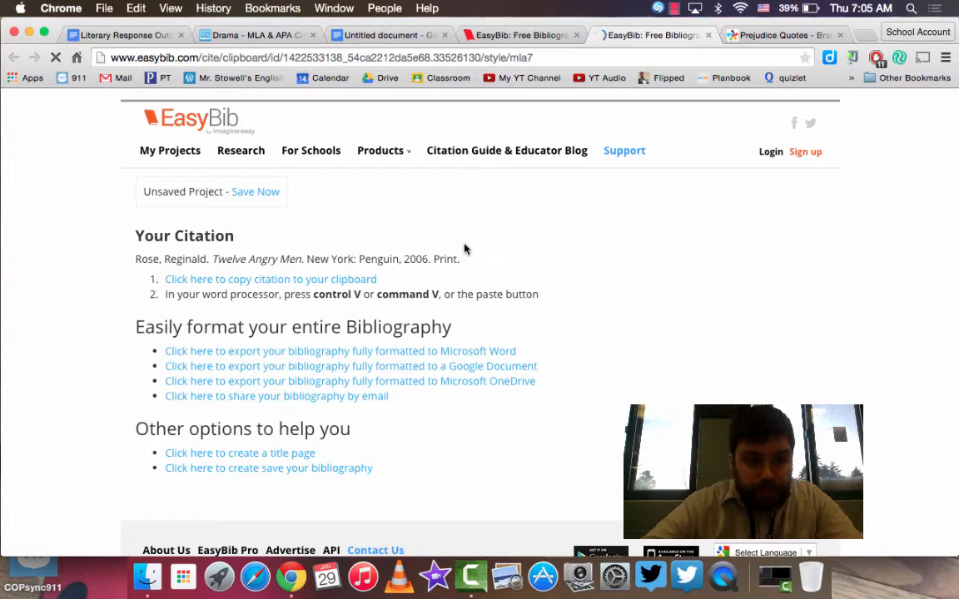
click(312, 280)
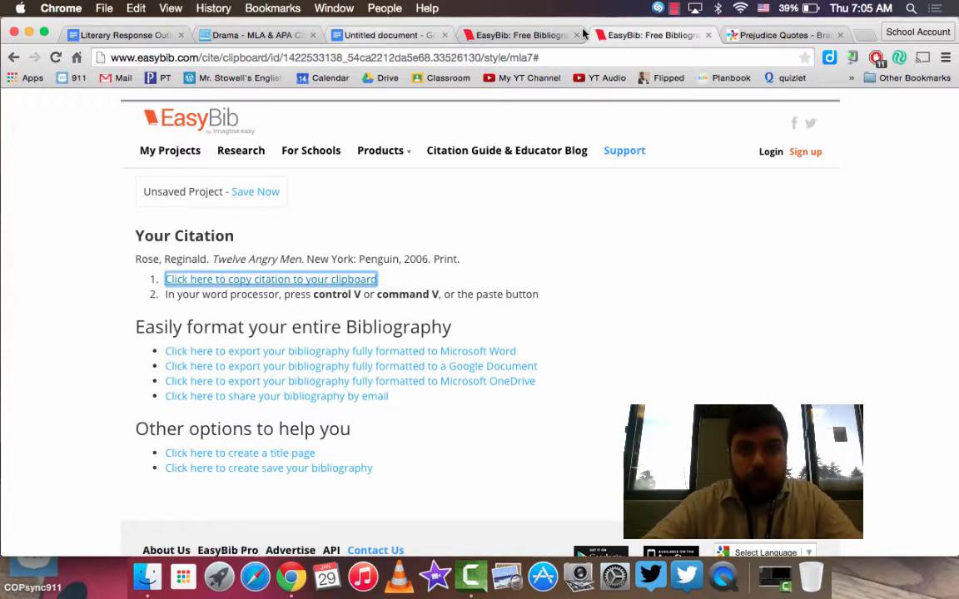
Switch to the Google Docs document, paste the citation under "Works Cited", and insert a blank line between heading and citation.
click(385, 35)
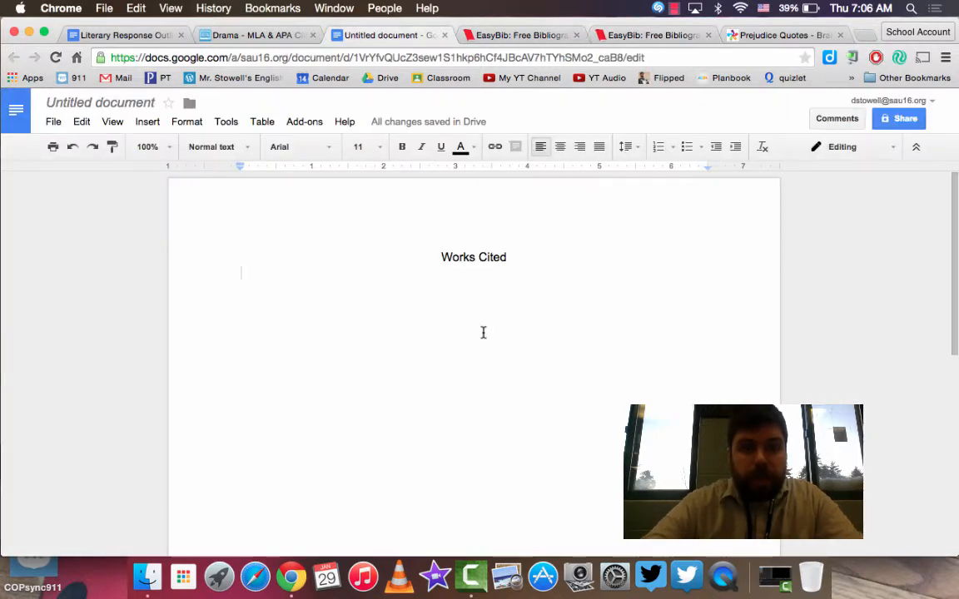
key(super+v)
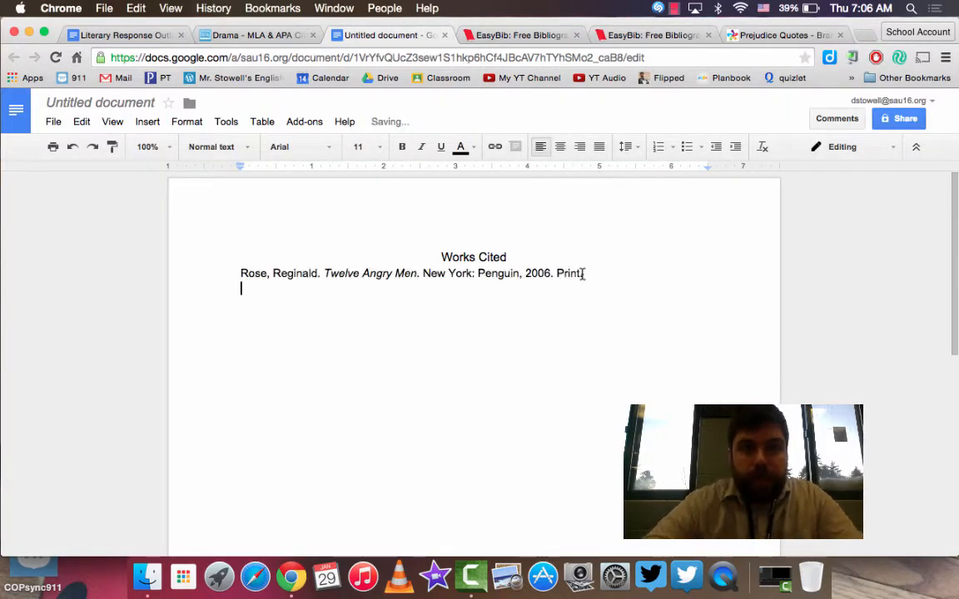
click(237, 273)
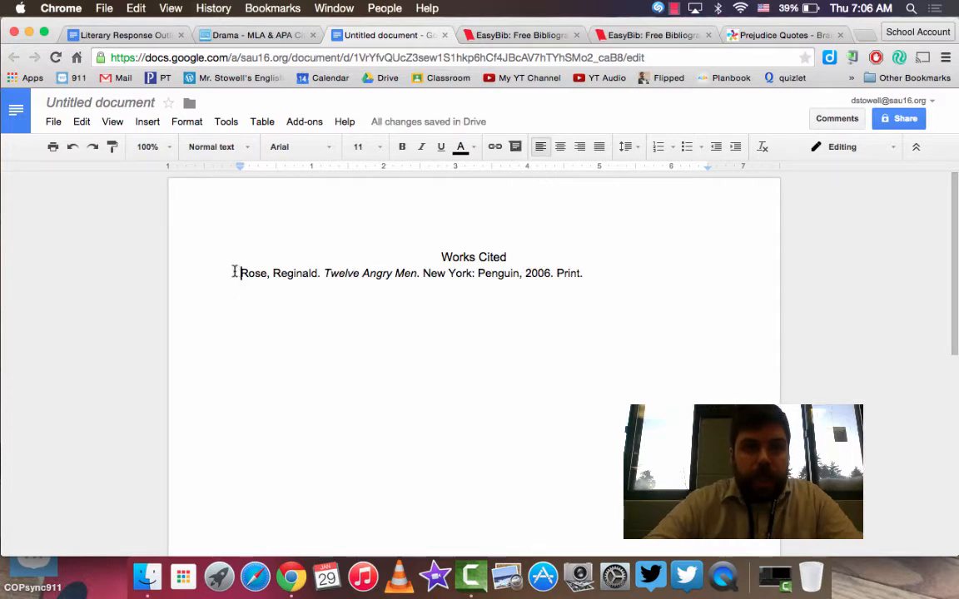
key(Return)
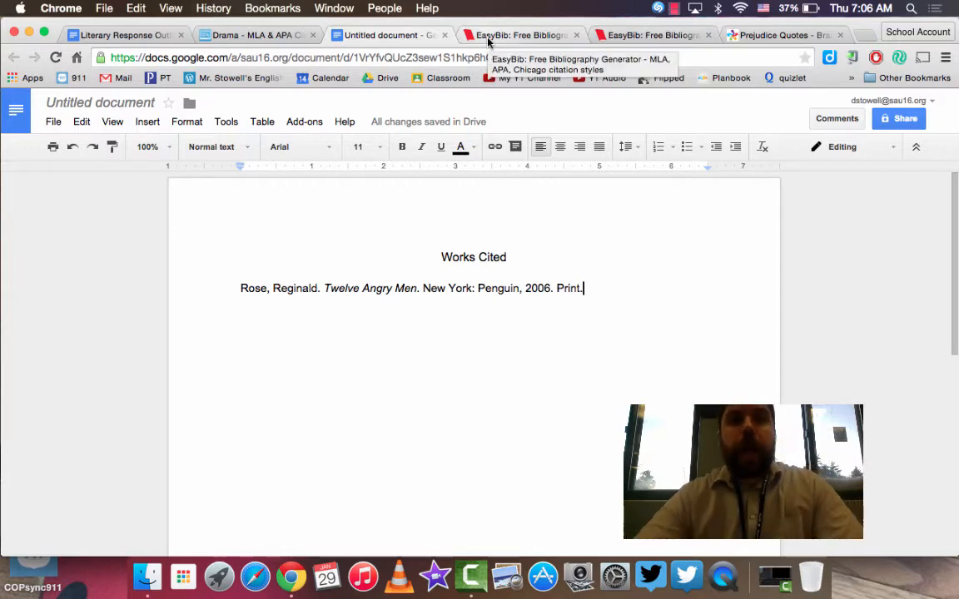
Select the web address of the BrainyQuote "Prejudice Quotes" page and close the EasyBib page used for copying the citation.
click(783, 34)
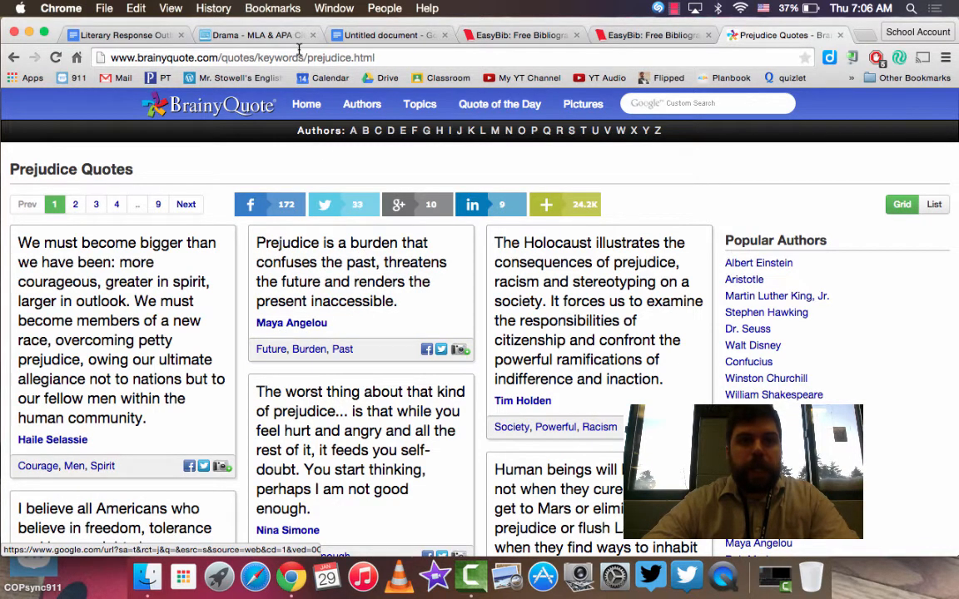
click(271, 56)
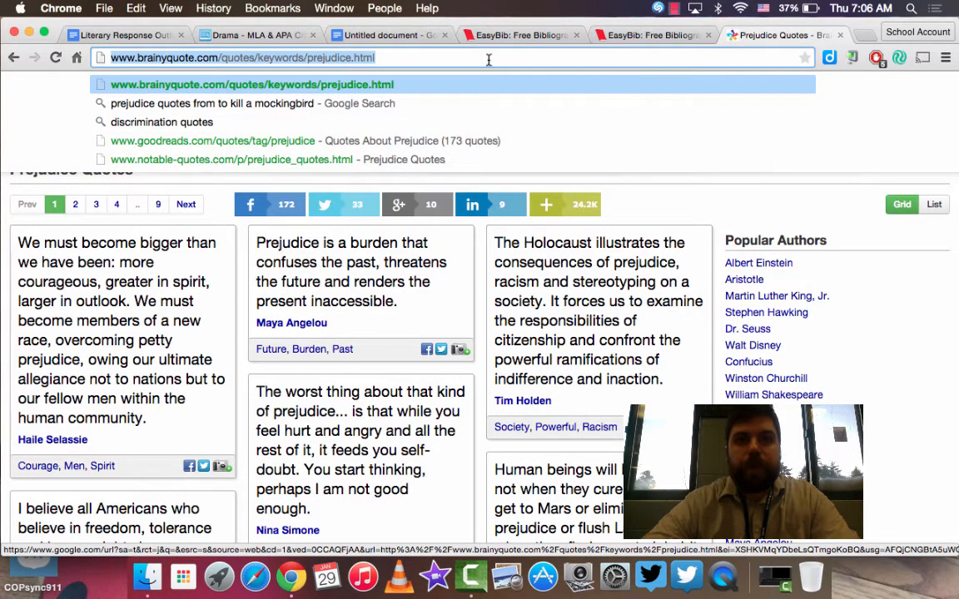
click(648, 37)
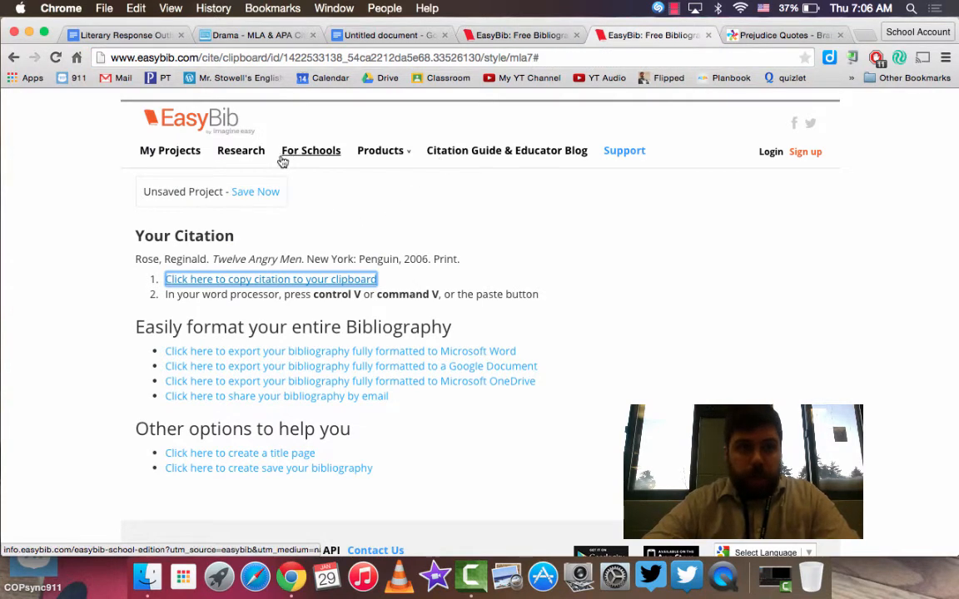
click(708, 36)
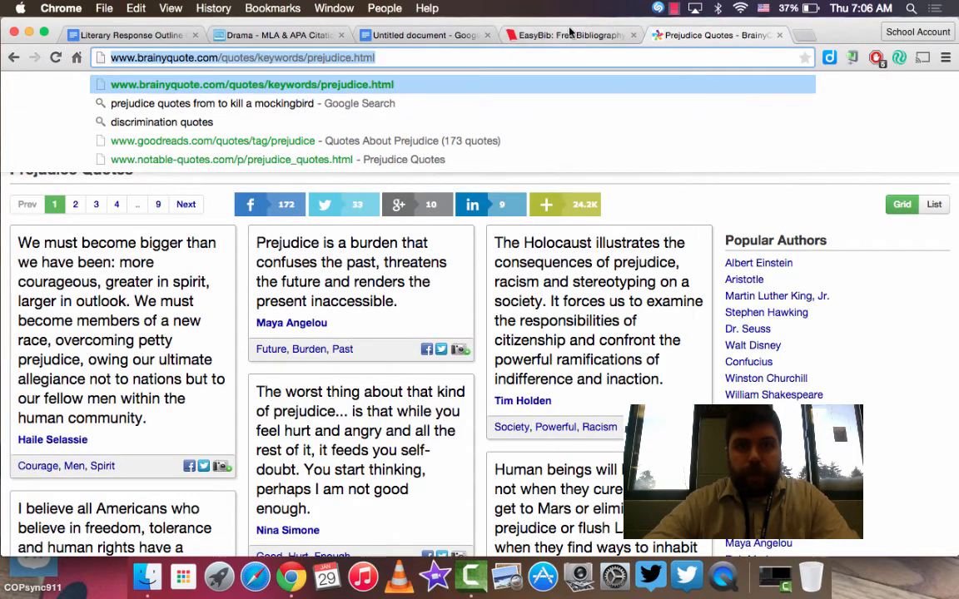
Switch to the EasyBib page, look up the copied BrainyQuote address as a website source, and continue to the MLA citation form.
click(569, 35)
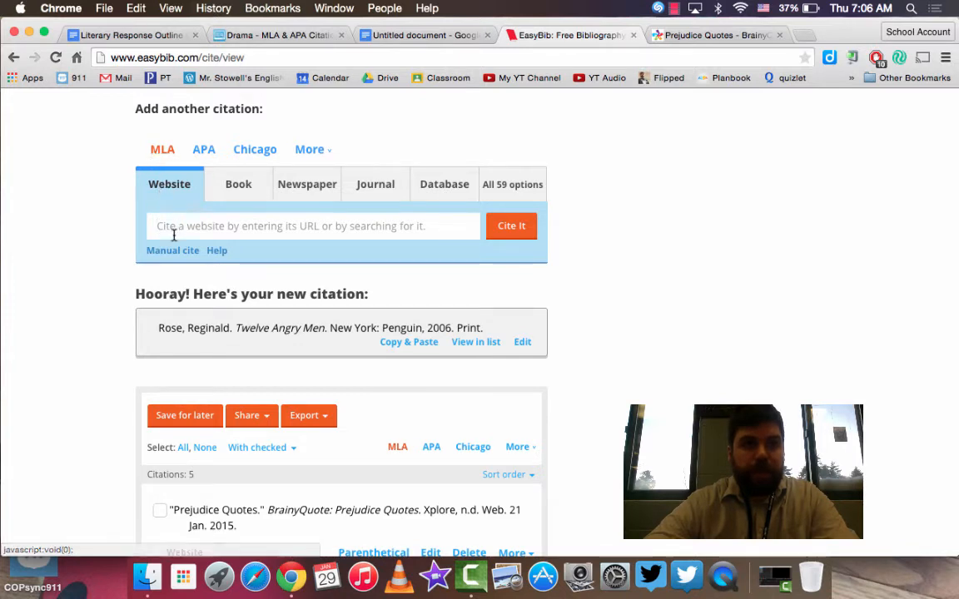
key(super+v)
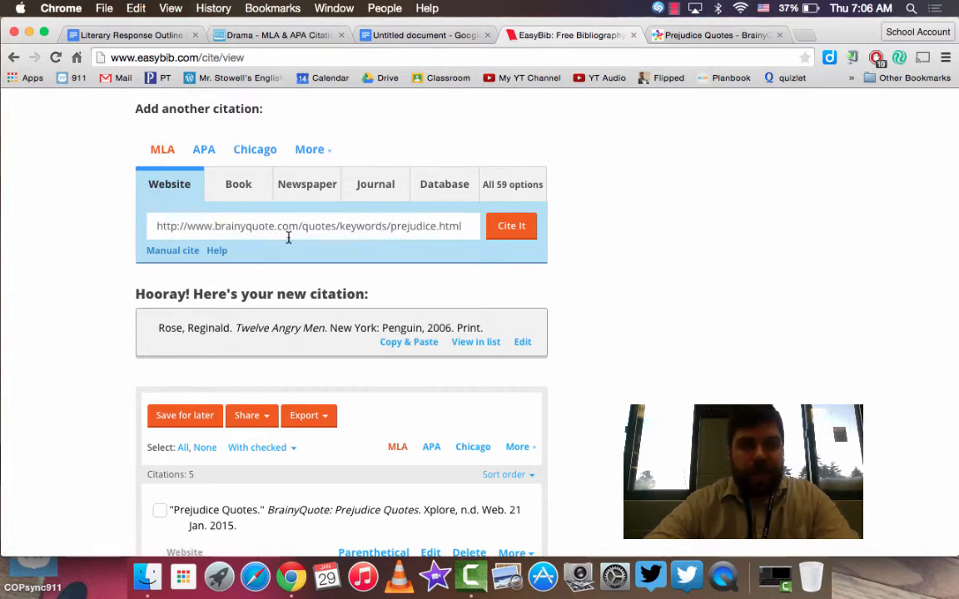
click(512, 226)
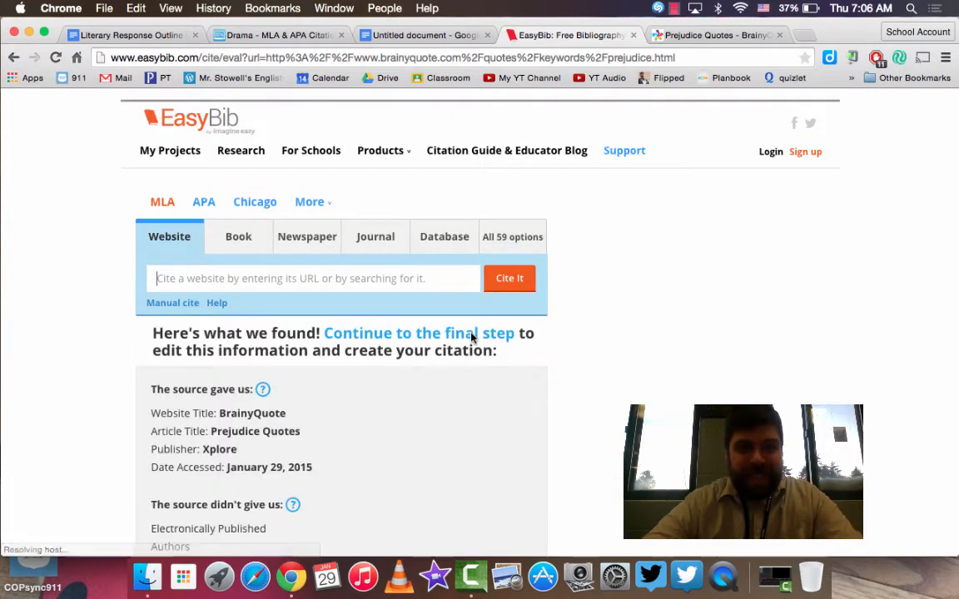
scroll(471, 338, down, 3)
scroll(471, 338, down, 2)
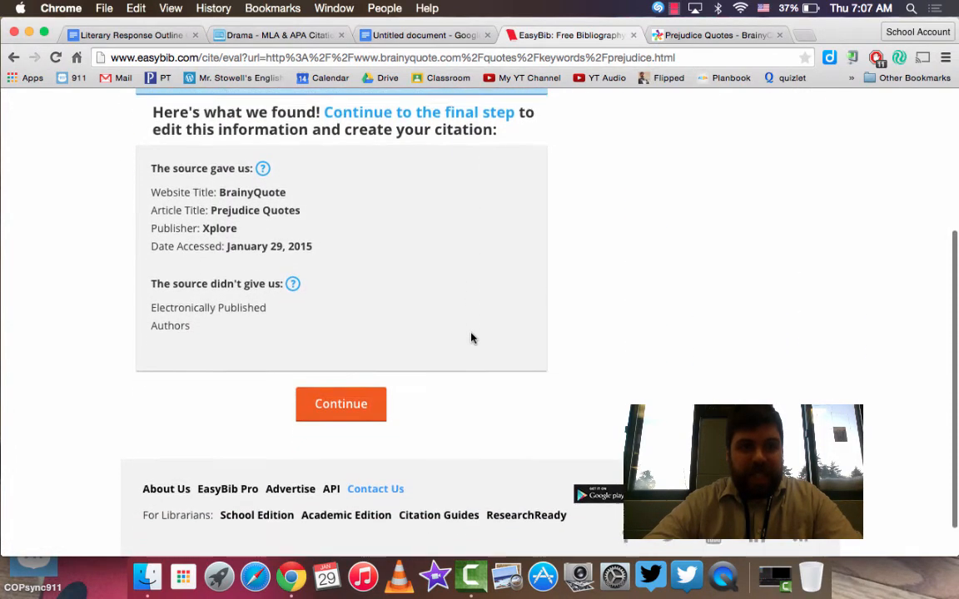
click(364, 407)
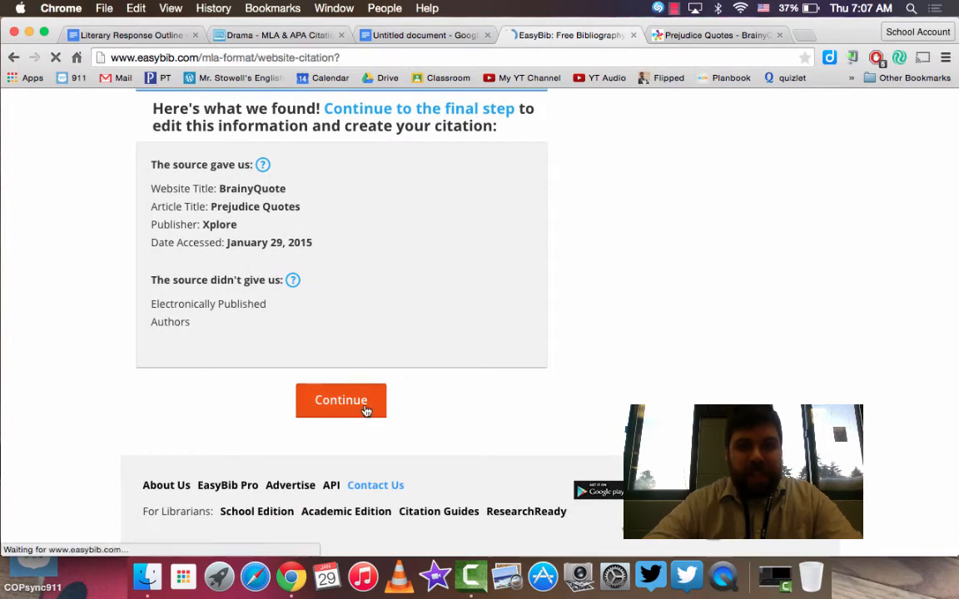
Review the article title, contributors, publisher, URL and date fields in the form, and create the MLA citation for the "Prejudice Quotes" web page.
scroll(417, 317, down, 3)
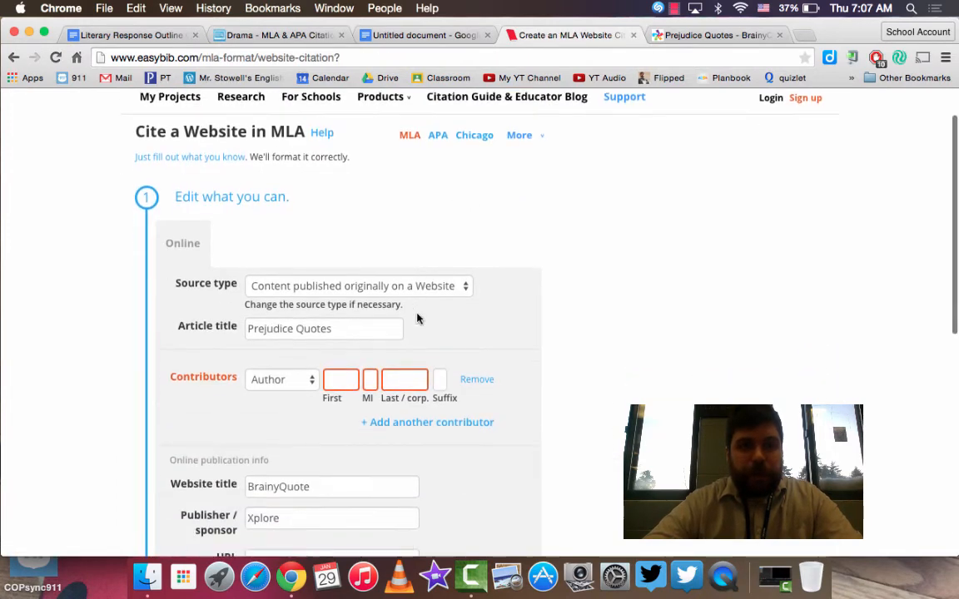
scroll(417, 312, down, 1)
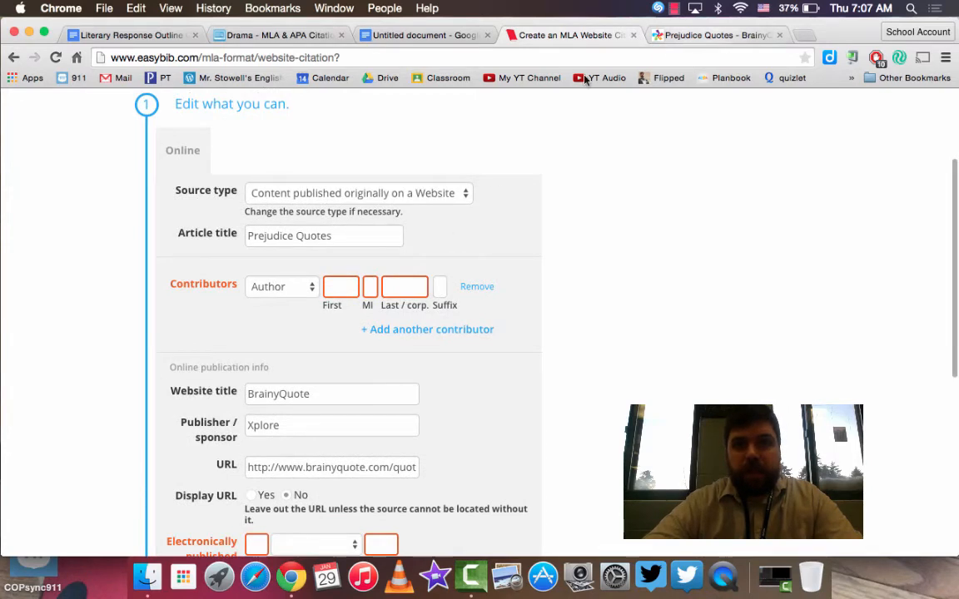
scroll(340, 268, down, 2)
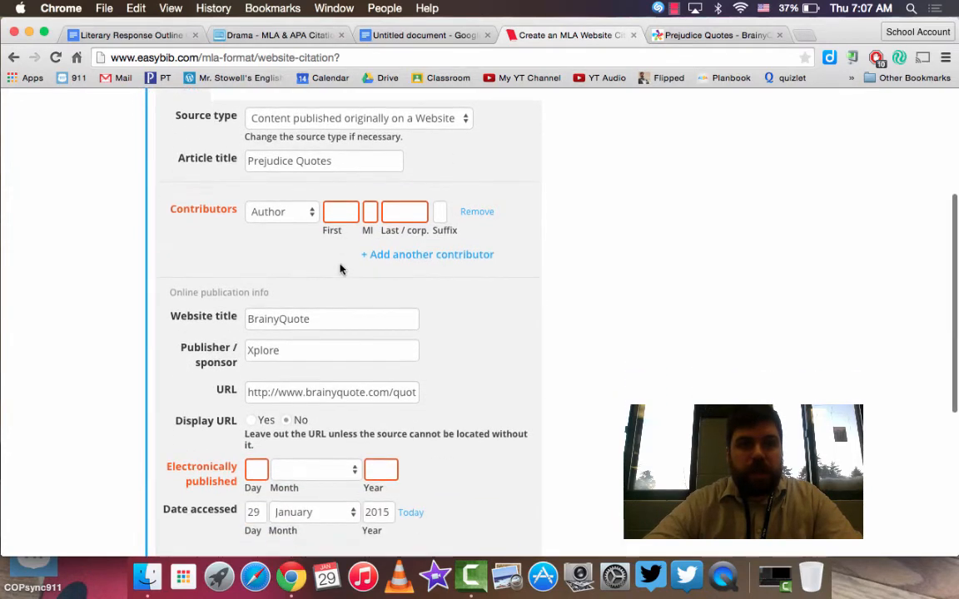
scroll(299, 383, down, 3)
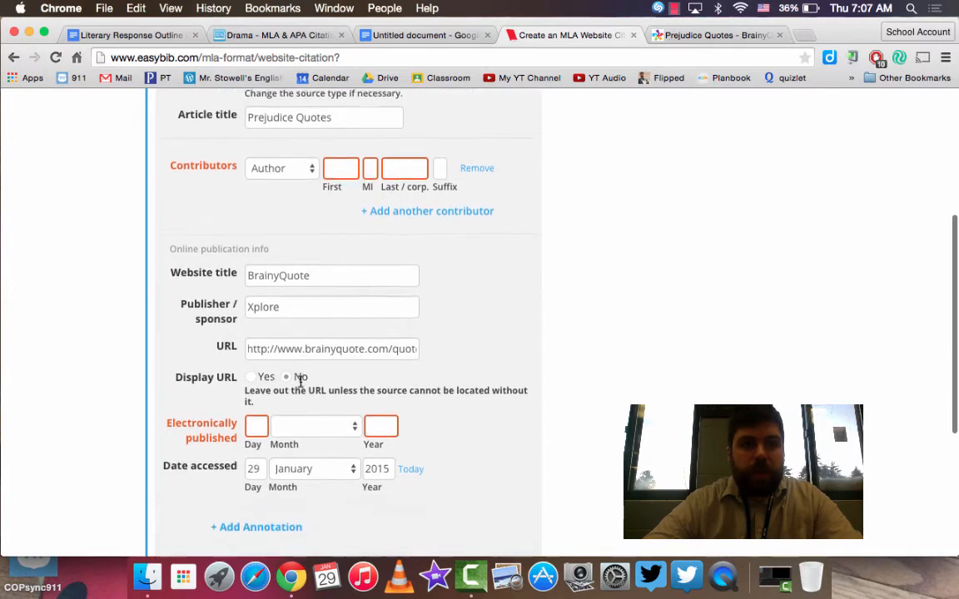
scroll(397, 451, down, 3)
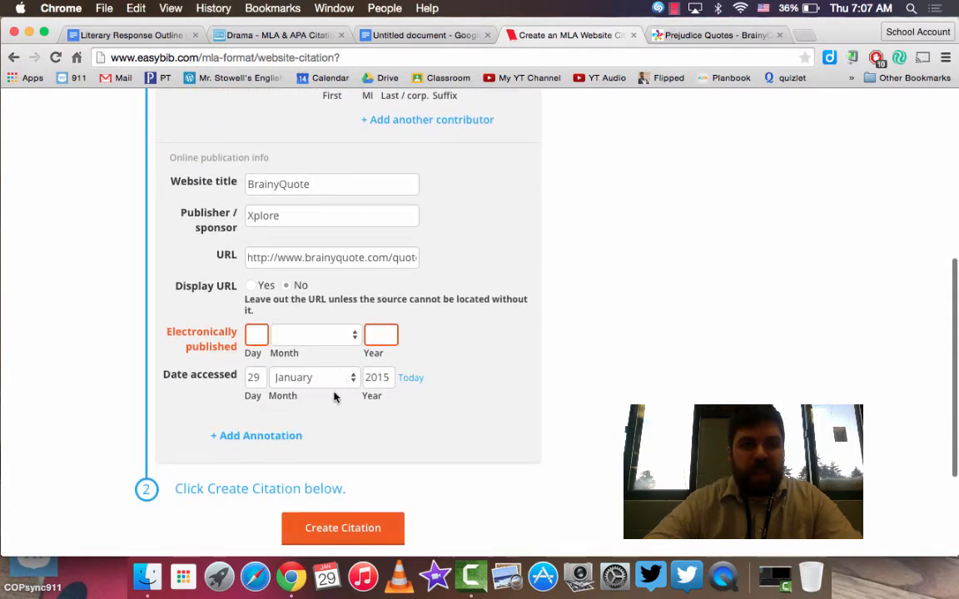
scroll(397, 402, down, 3)
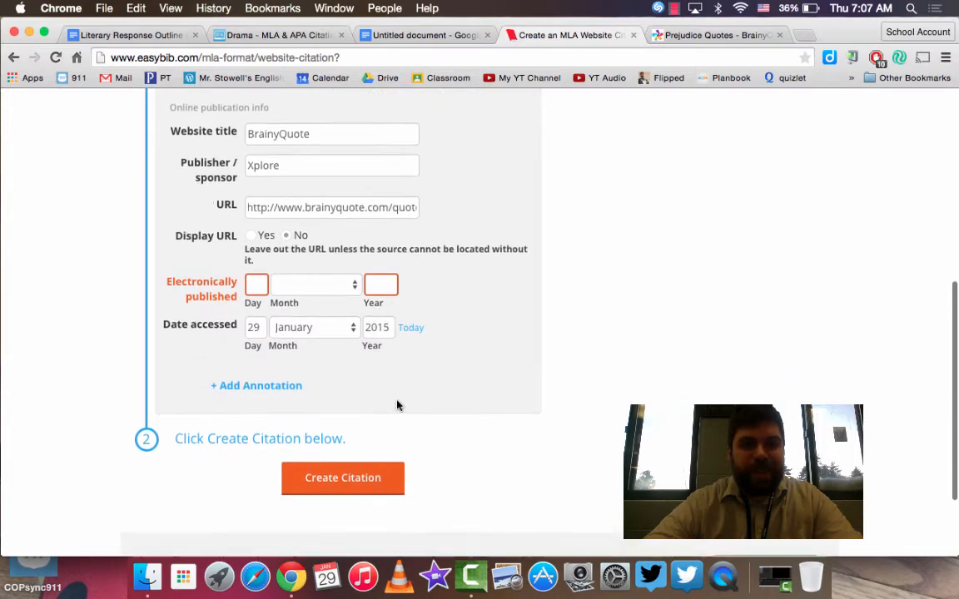
click(359, 483)
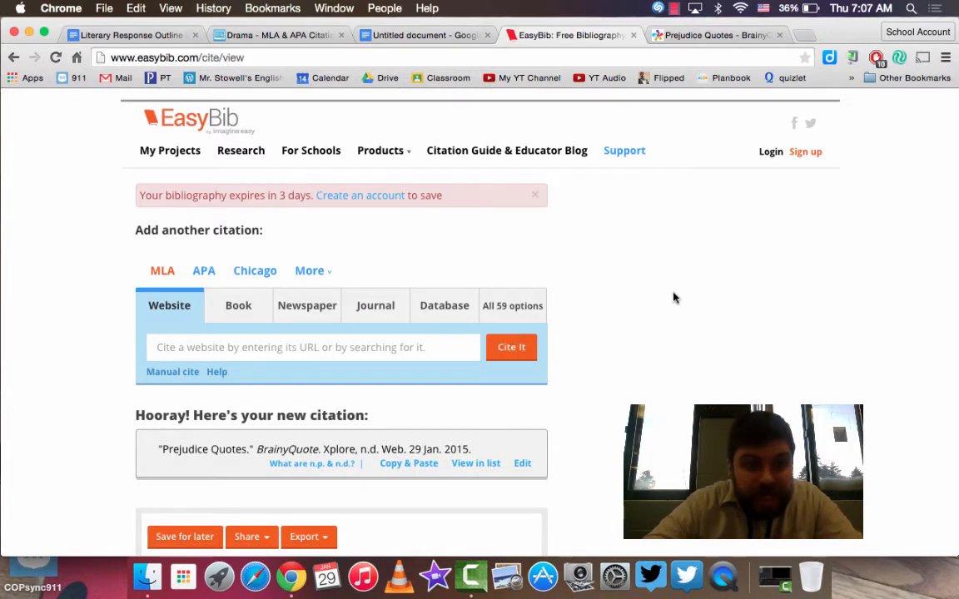
Open the copy-and-paste page for the new "Prejudice Quotes" citation and copy the citation to the clipboard.
scroll(674, 296, down, 3)
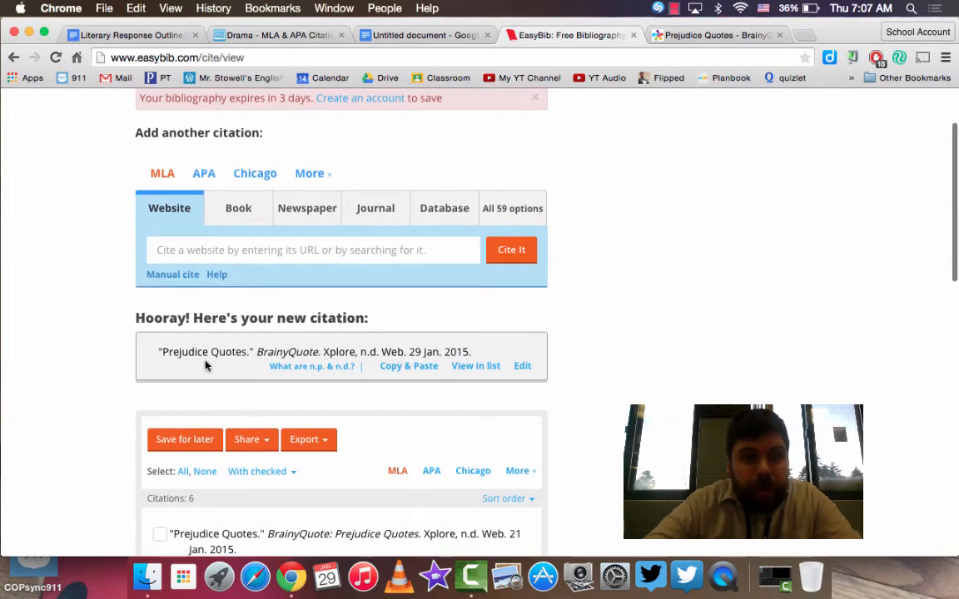
click(411, 370)
mouse_move(358, 157)
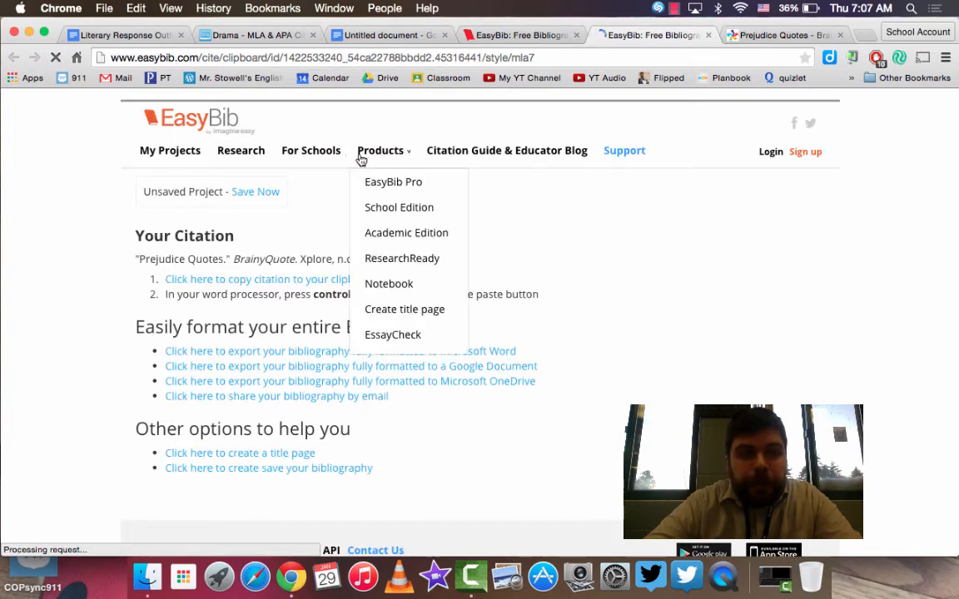
click(258, 279)
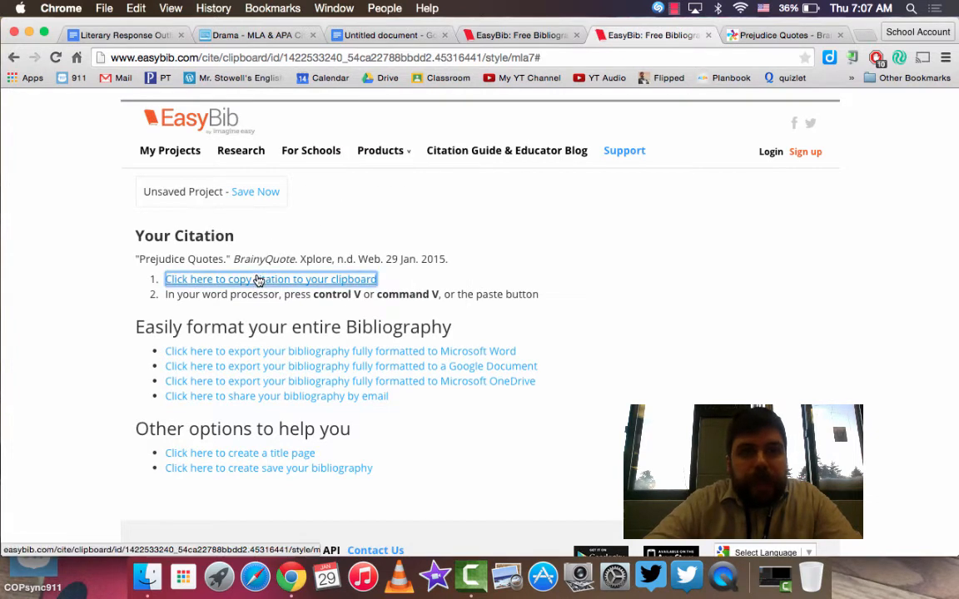
Switch to the Google Docs document and paste the "Prejudice Quotes" citation below the Twelve Angry Men entry.
click(371, 36)
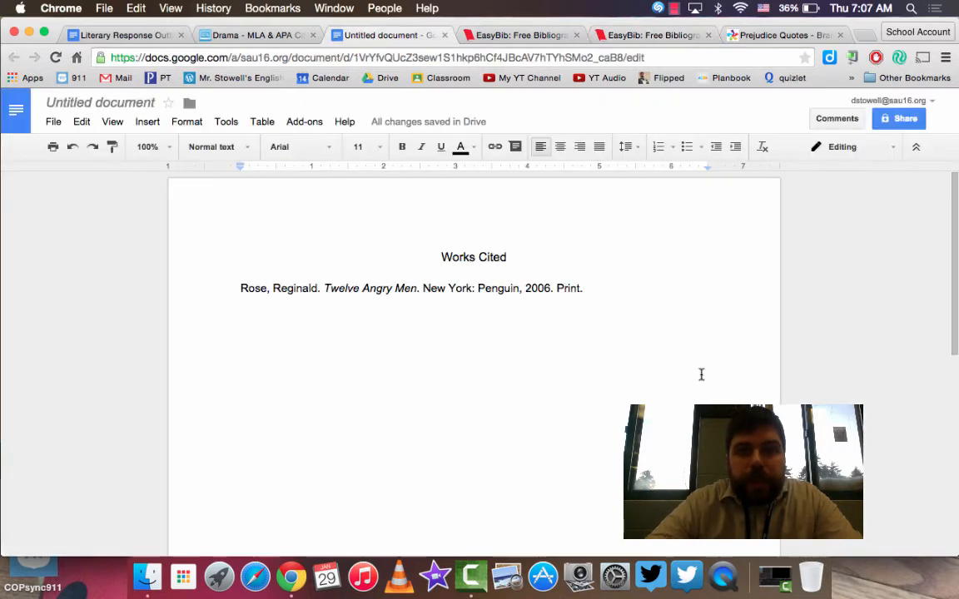
key(Return)
key(super+v)
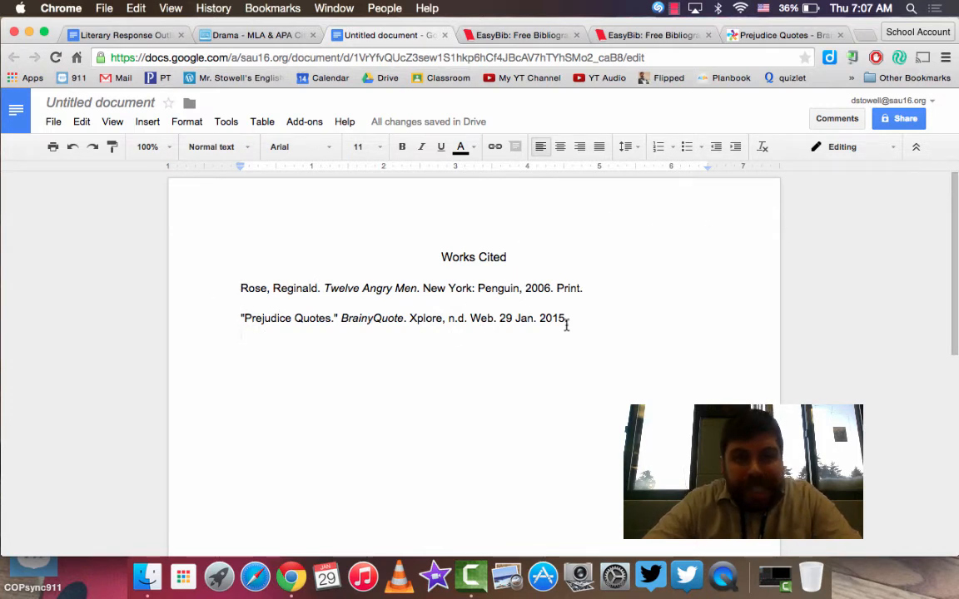
Move the "Prejudice Quotes" citation above the Twelve Angry Men entry so the works are in alphabetical order.
drag(586, 317, 239, 322)
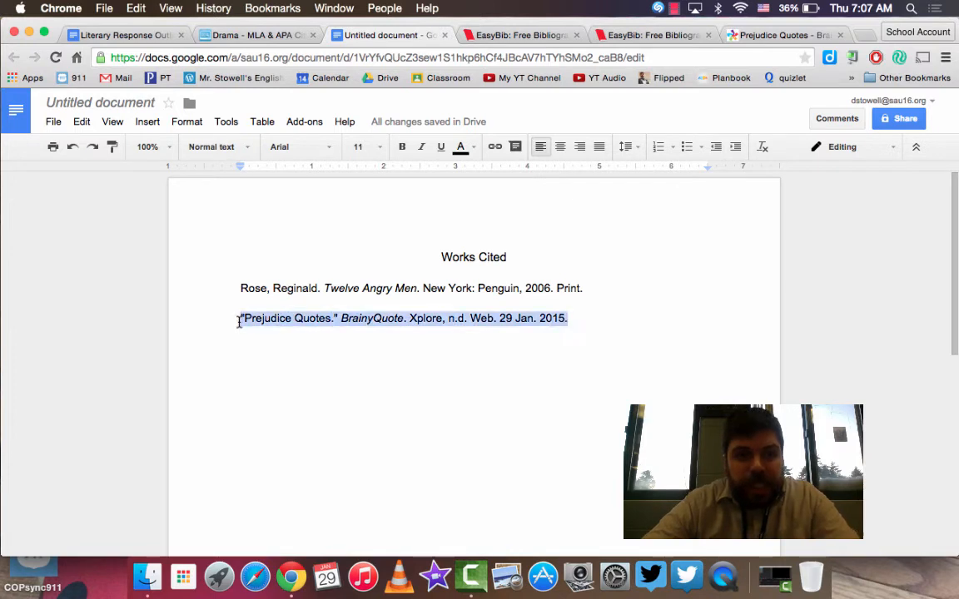
key(super+x)
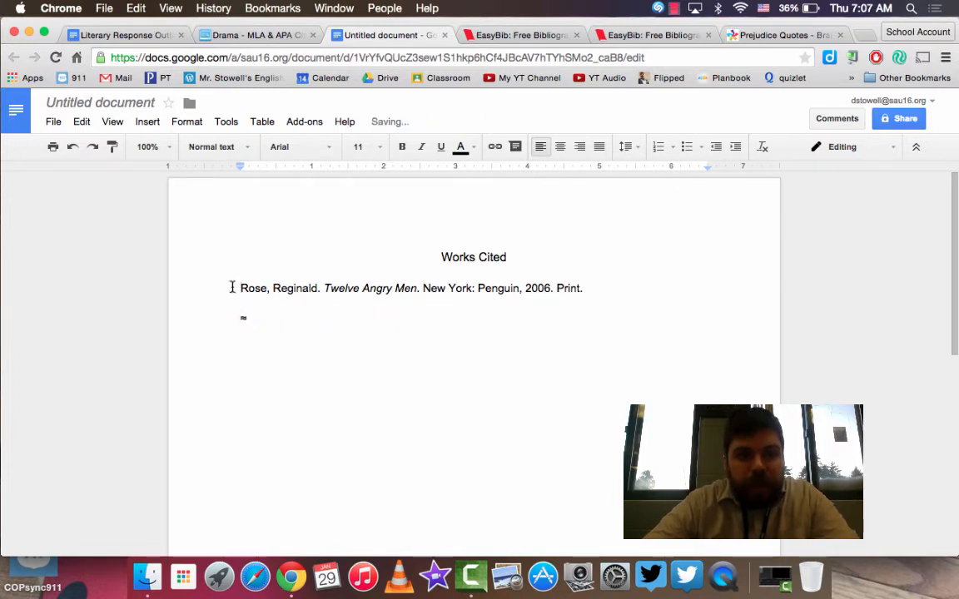
click(257, 321)
key(BackSpace)
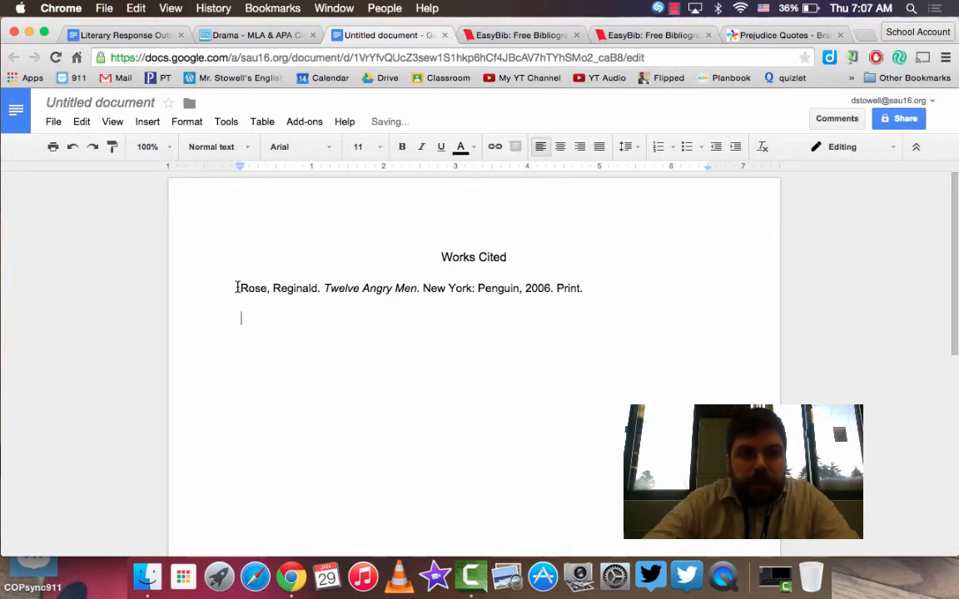
key(Return)
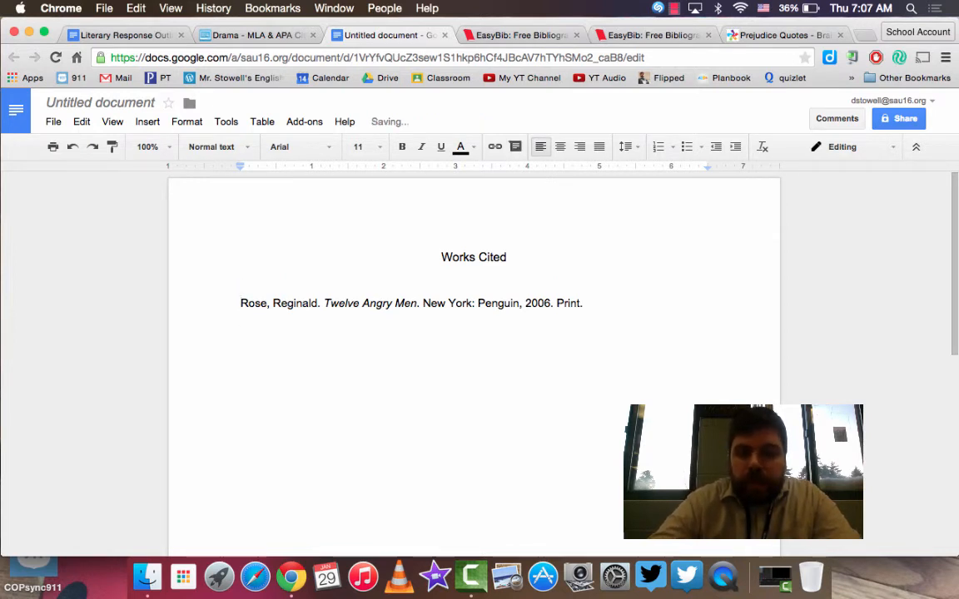
key(Up)
text(√)
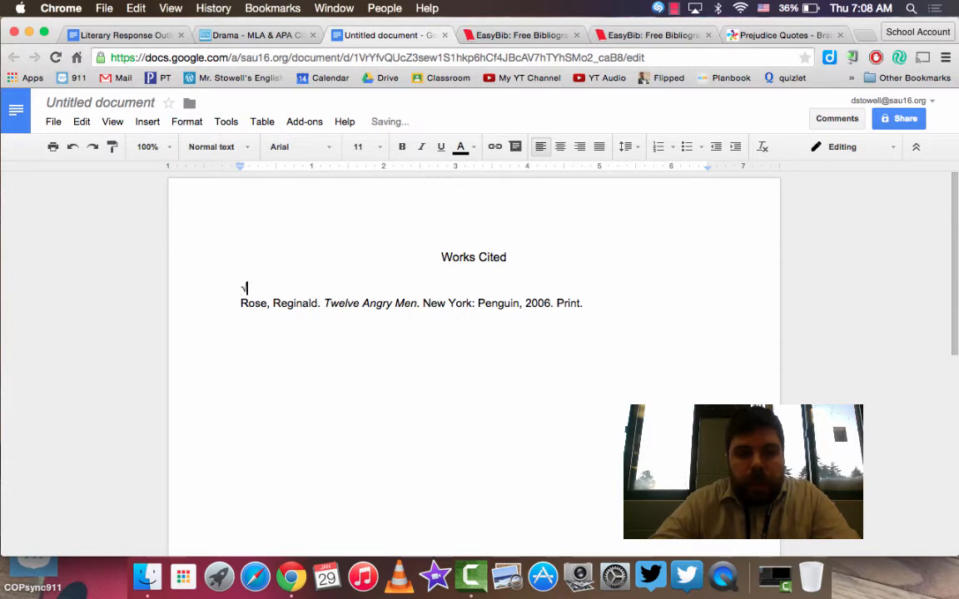
key(BackSpace)
key(super+v)
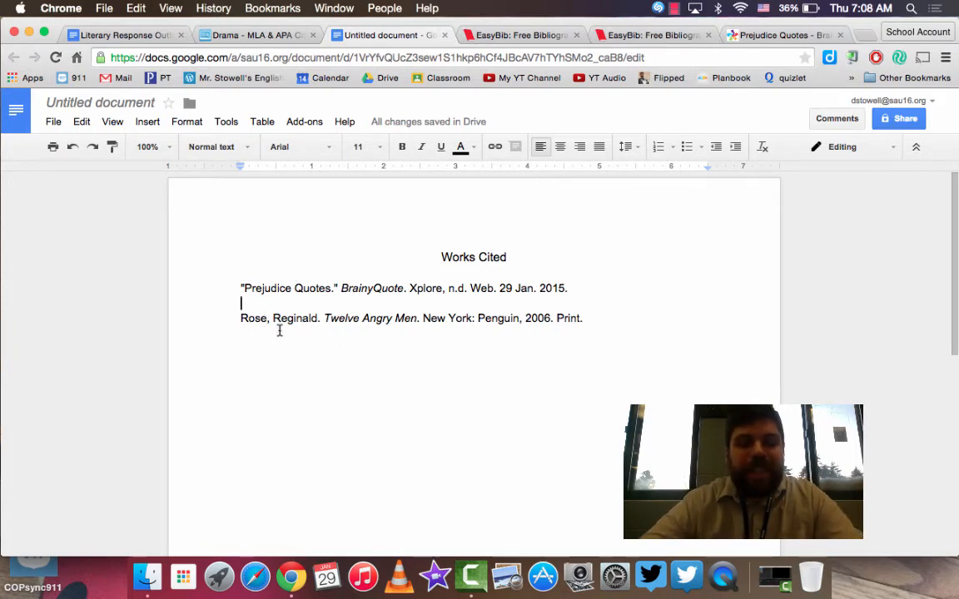
Add the sample in-text citation "(Rose #)" a few lines below the Works Cited entries.
drag(267, 317, 240, 318)
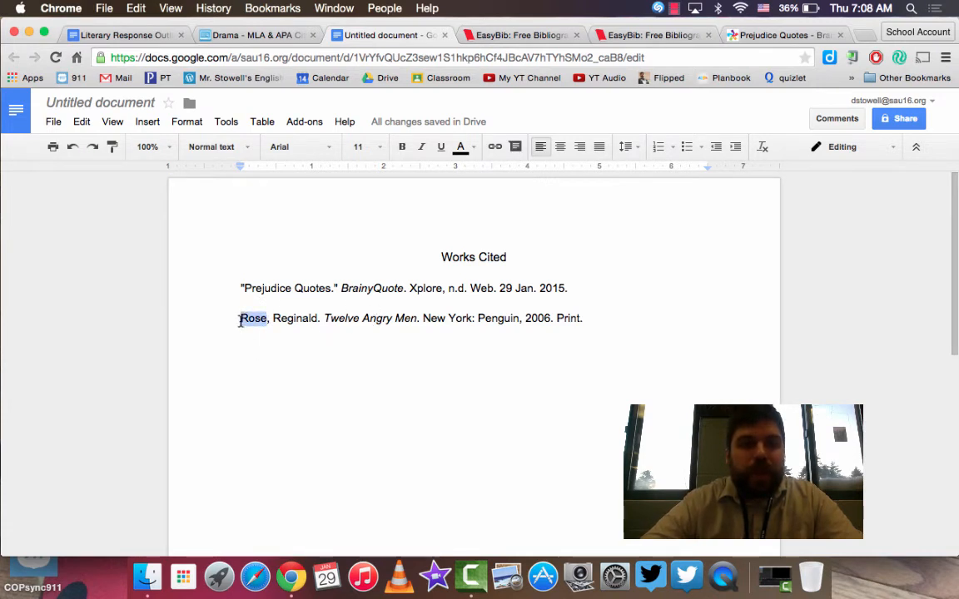
click(284, 386)
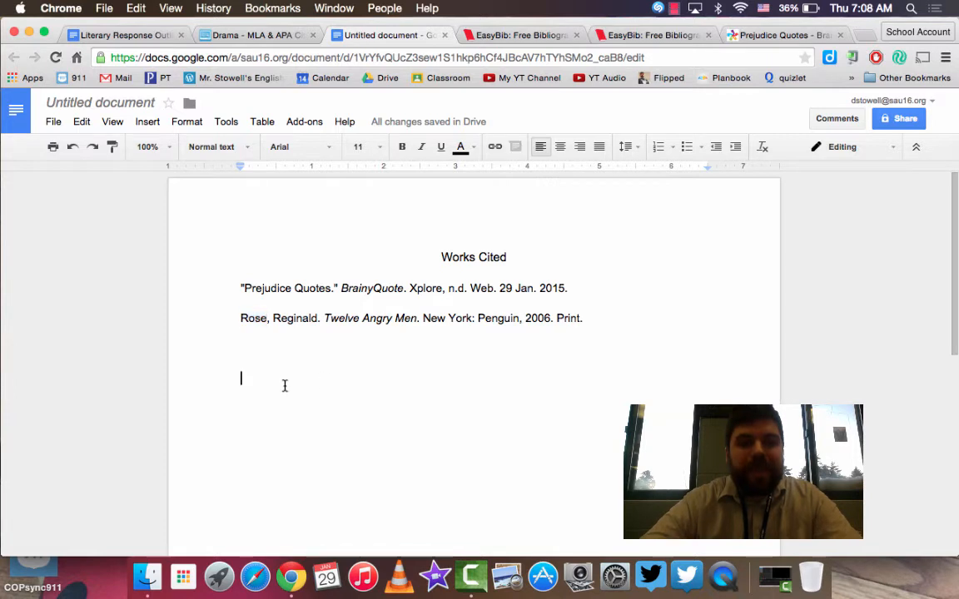
text(())
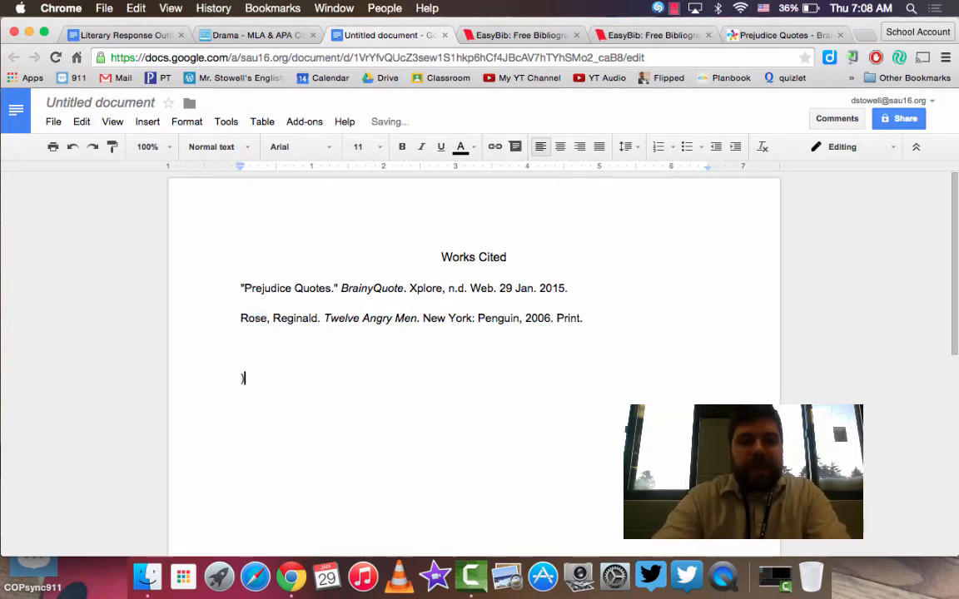
text(R)
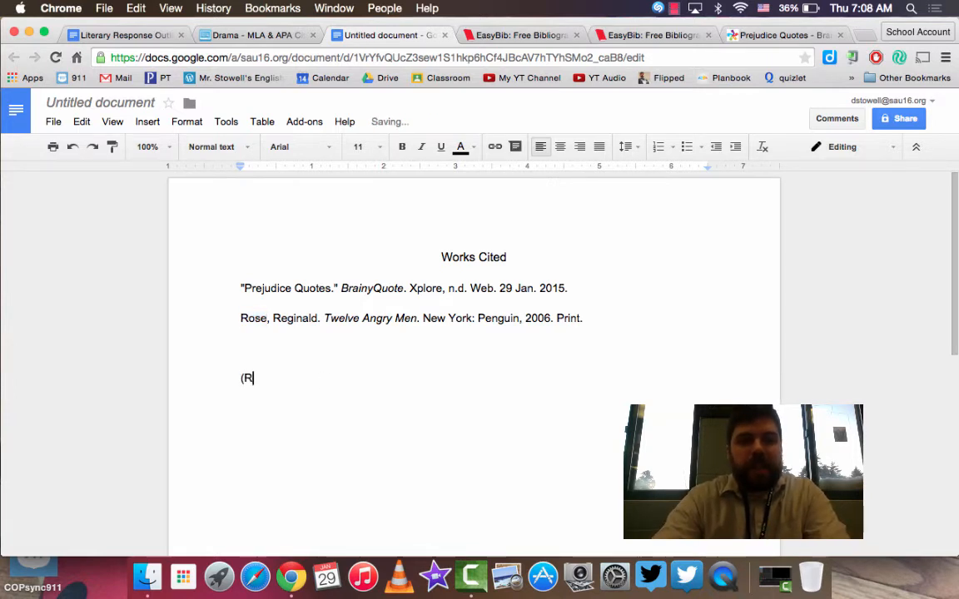
text(ose)
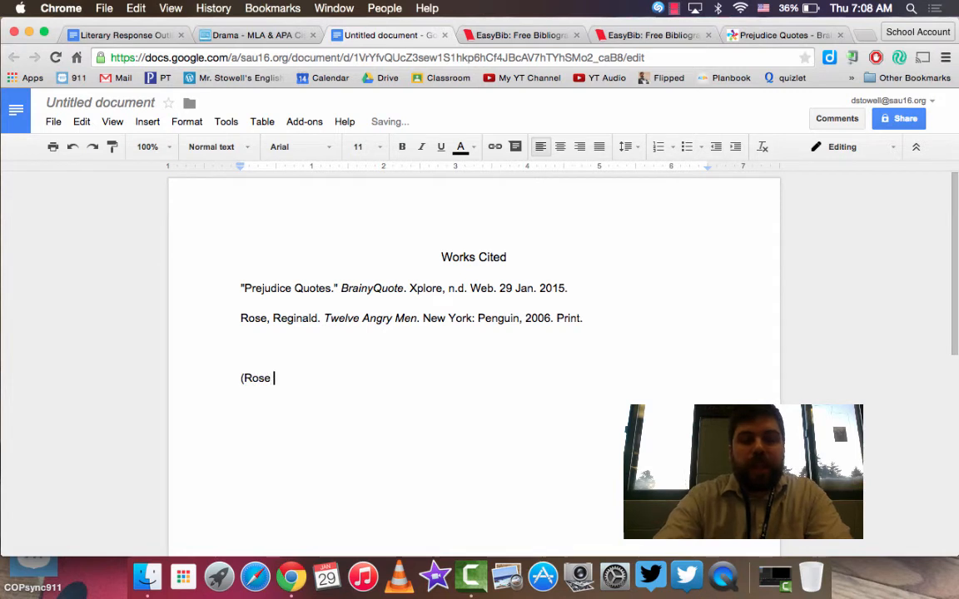
text( #))
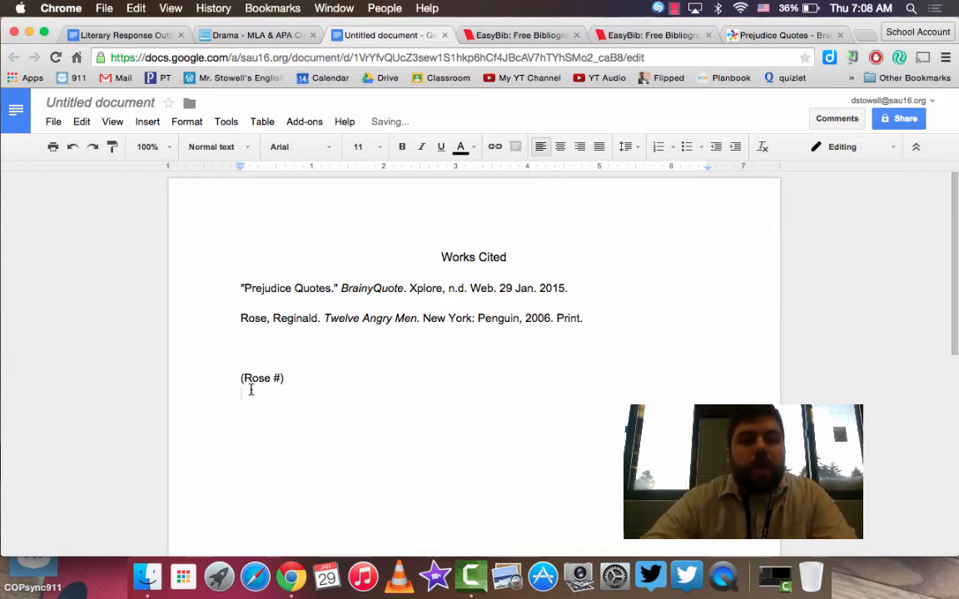
Add the sample in-text citation "(Prejudice)" below "(Rose #)", leaving a blank line between them.
key(Return)
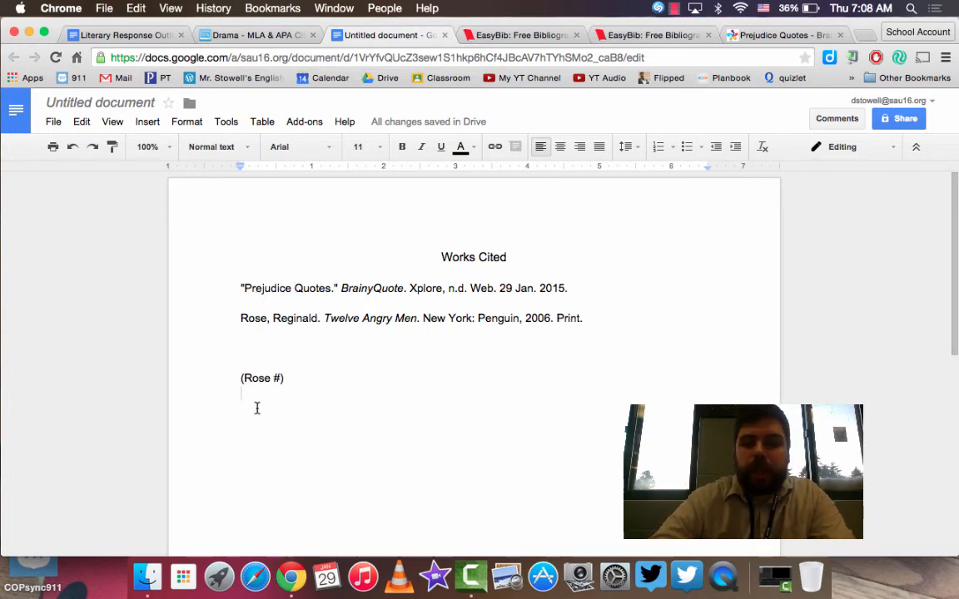
key(Return)
text(()
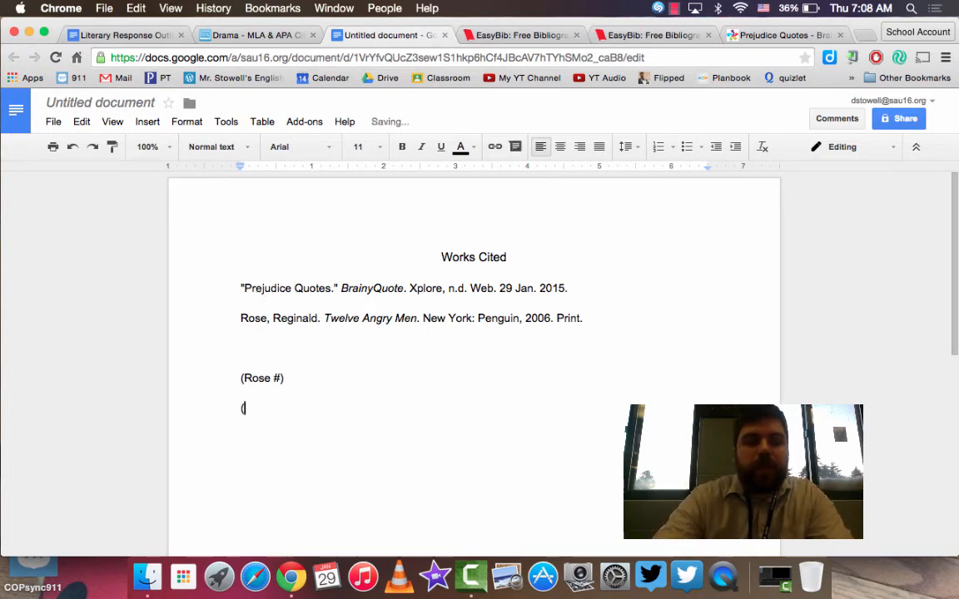
text(P)
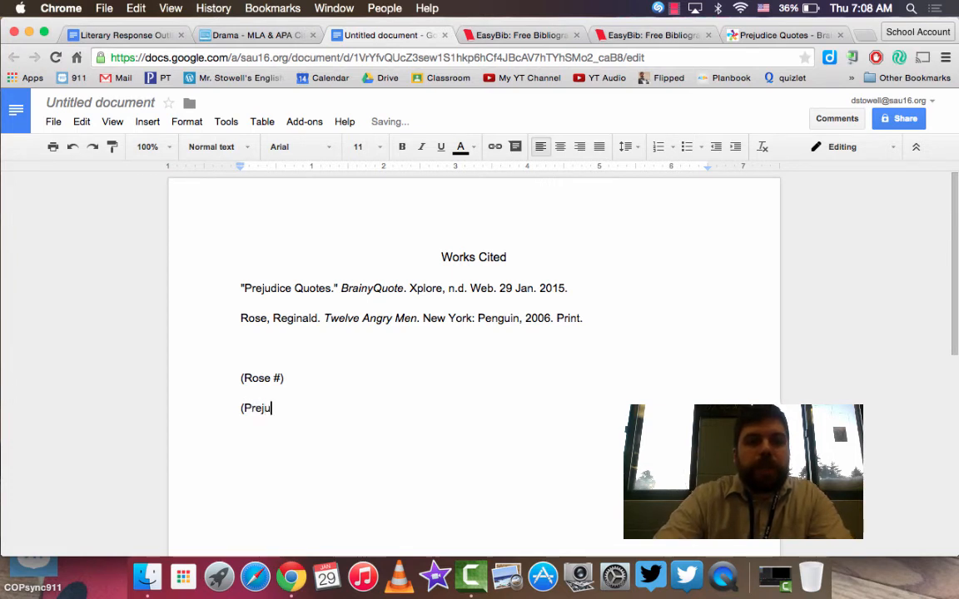
text(rejudic)
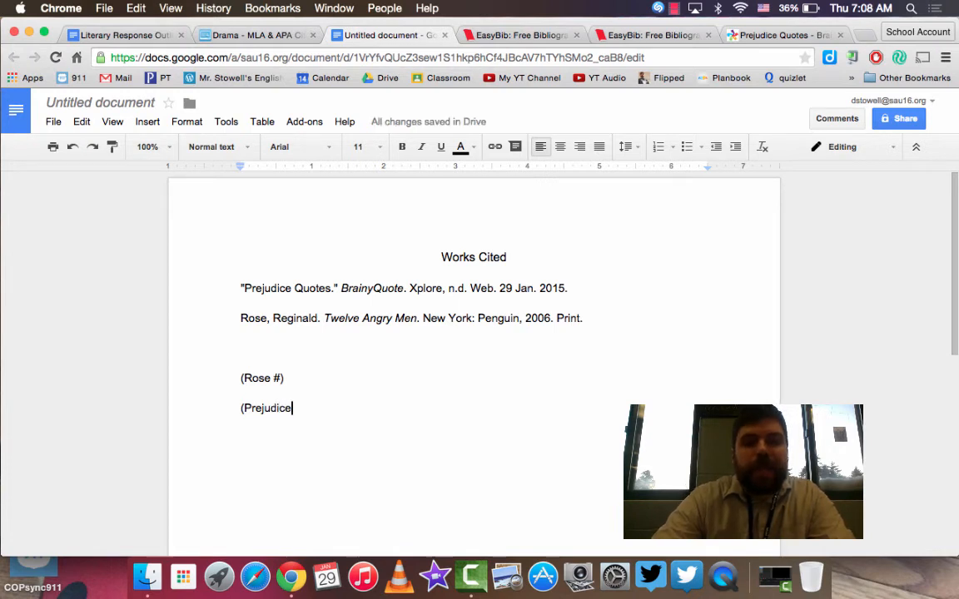
text(e)
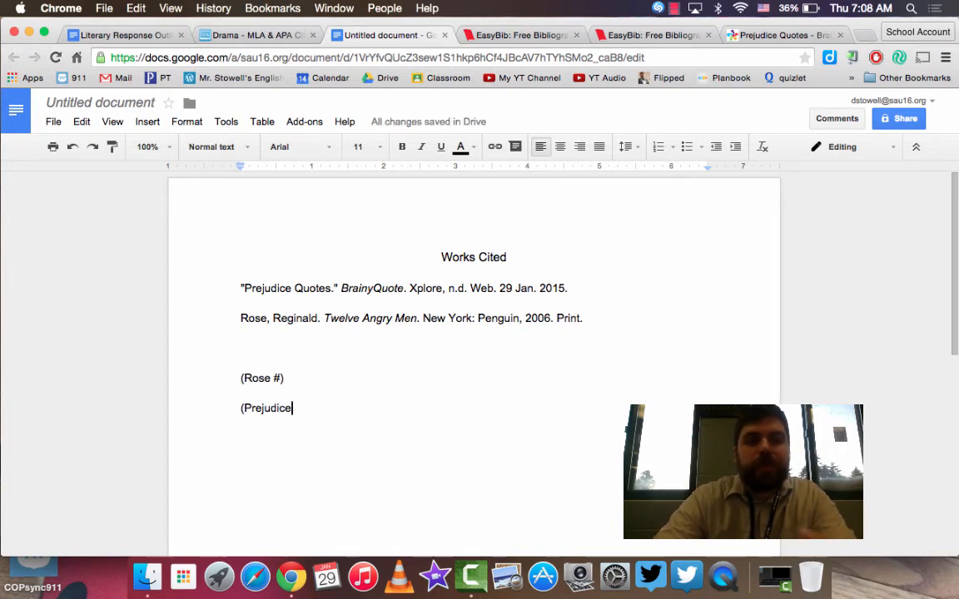
text())
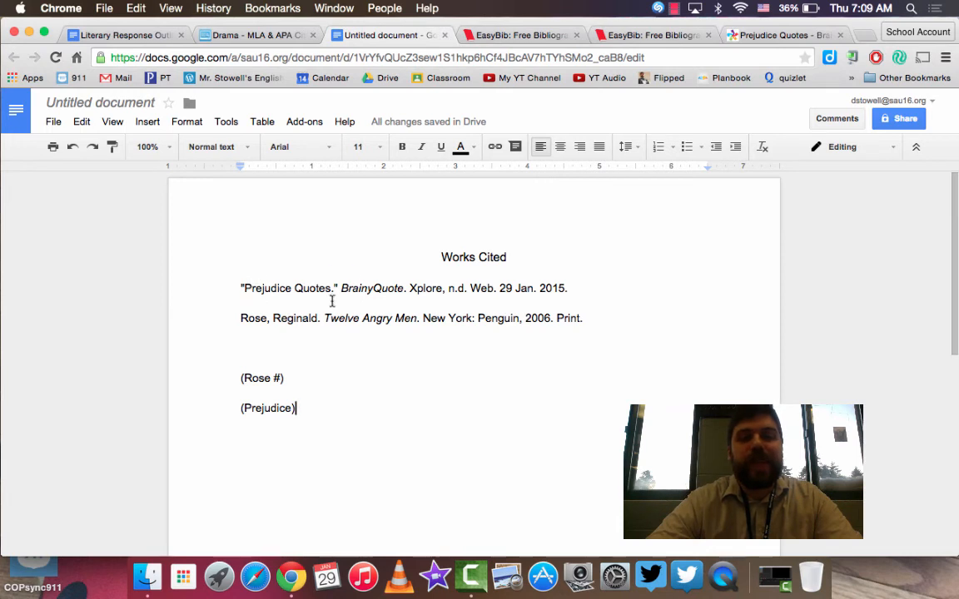
Delete the sample in-text citations "(Rose #)" and "(Prejudice)" below the Works Cited entries.
drag(323, 412, 221, 372)
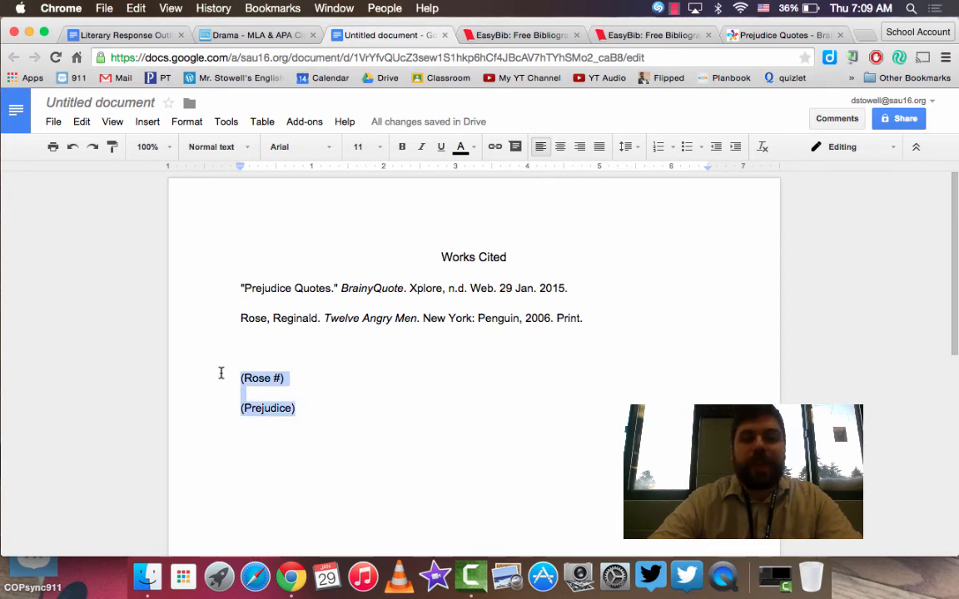
key(BackSpace)
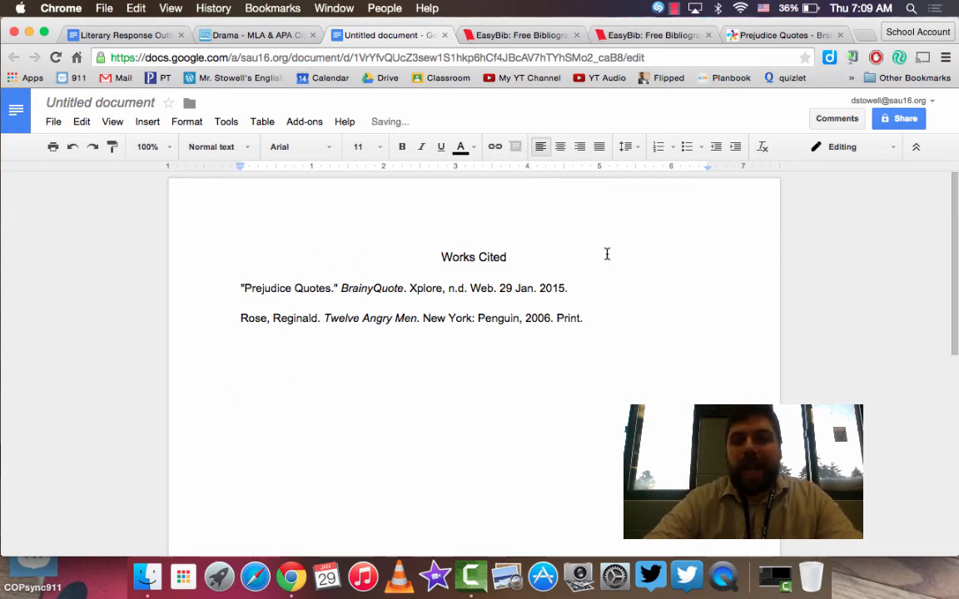
Append the filler text ",,,,,ljfdalkshdlakjhdfkljhlkhkh" to the "Prejudice Quotes" citation and set it on an indented line of its own to demonstrate a hanging indent.
click(588, 285)
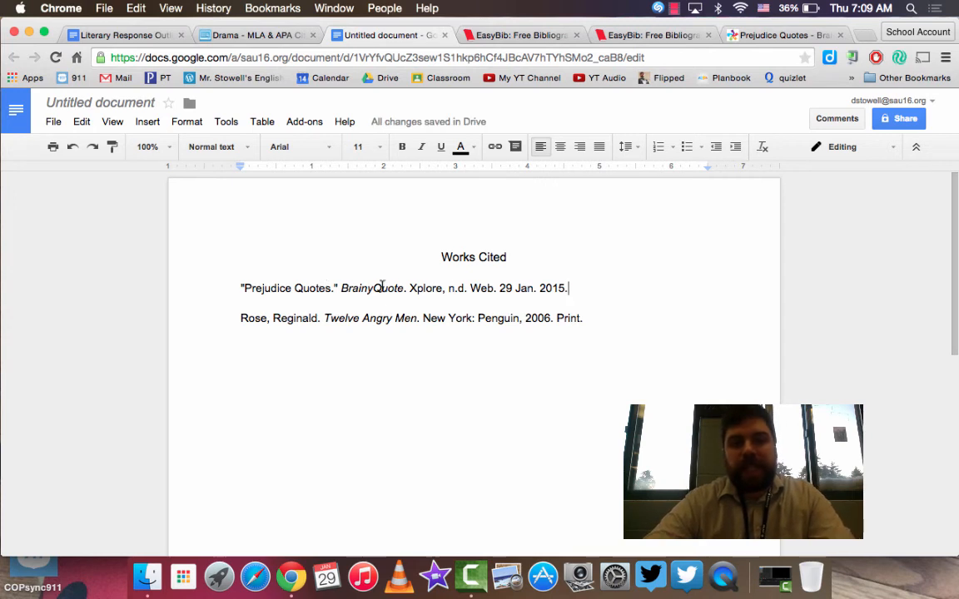
text(,,)
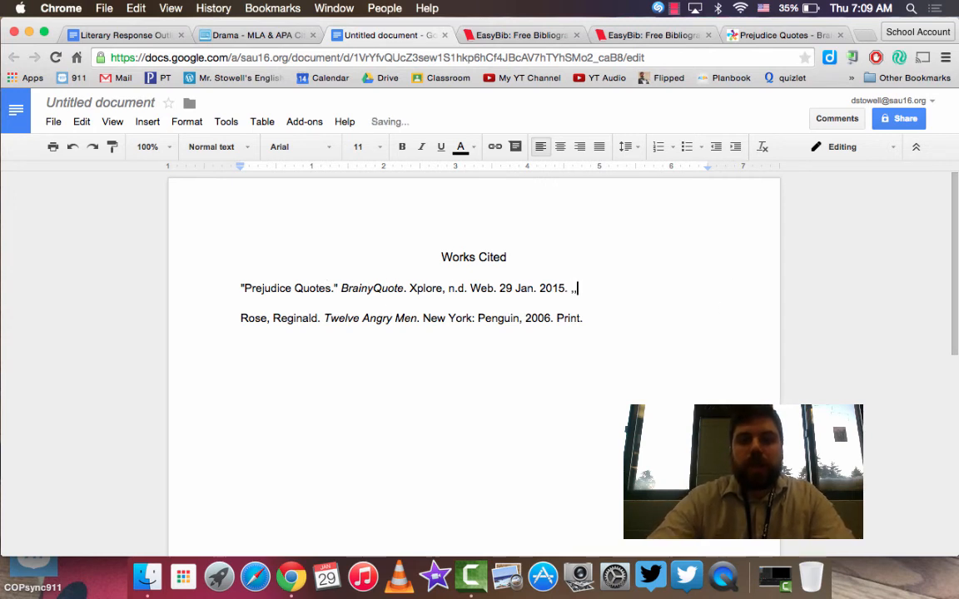
text(,,ljfdalkshdlakjhdfkljhlkhkh)
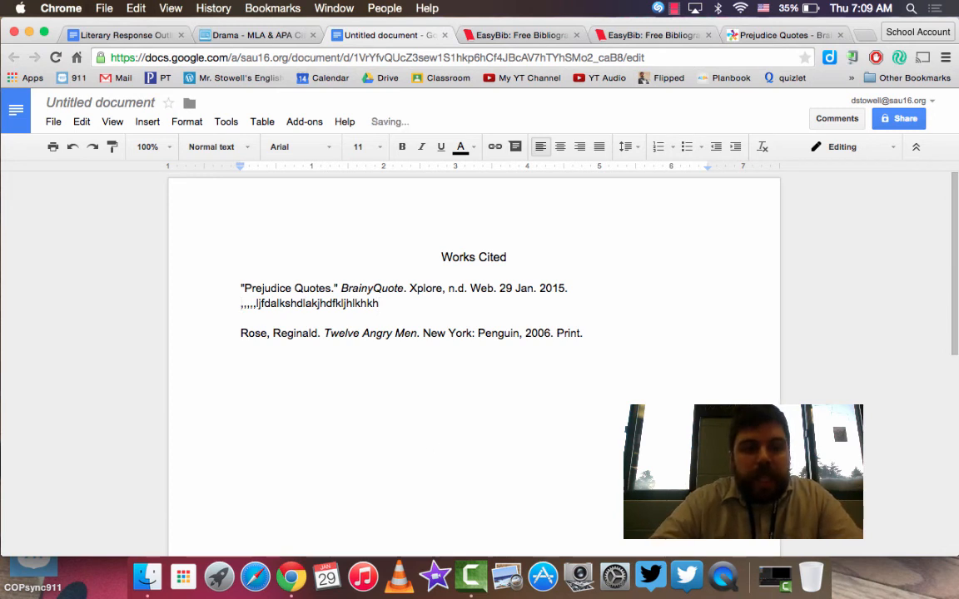
key(Tab)
key(Return)
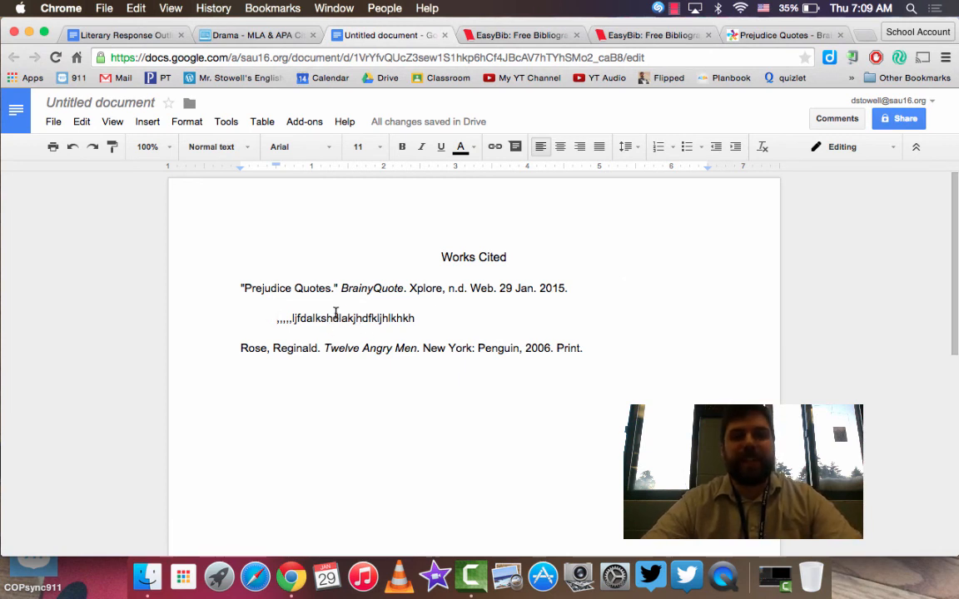
Remove the indented filler line and its extra spacing between the "Prejudice Quotes" and Twelve Angry Men entries.
drag(424, 317, 256, 310)
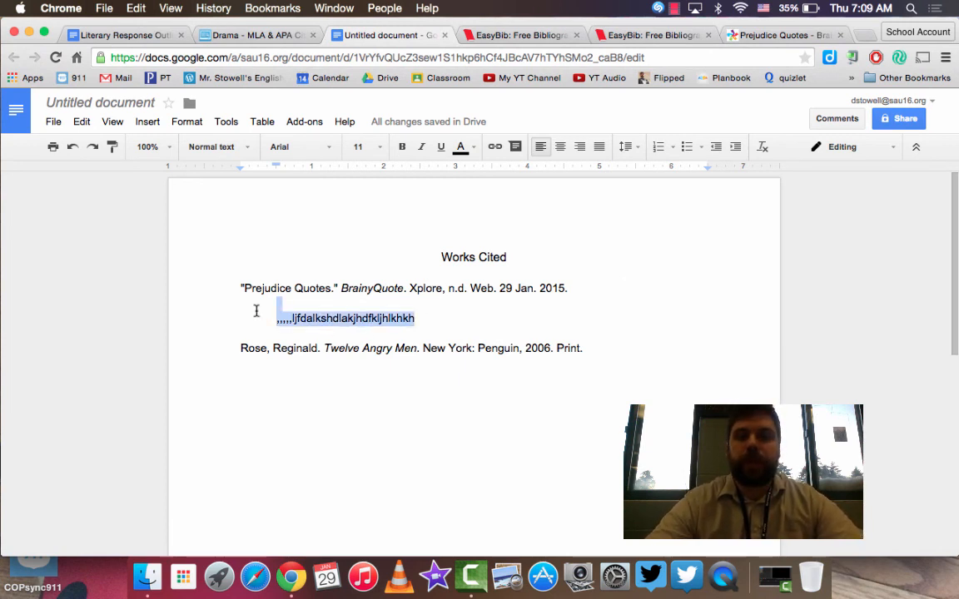
key(BackSpace)
key(BackSpace)
key(BackSpace)
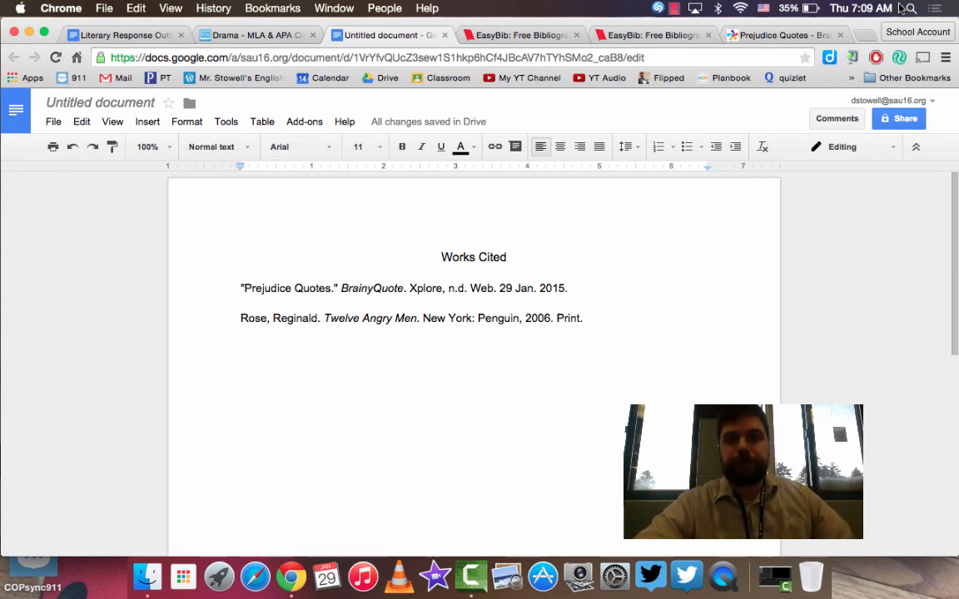
click(674, 8)
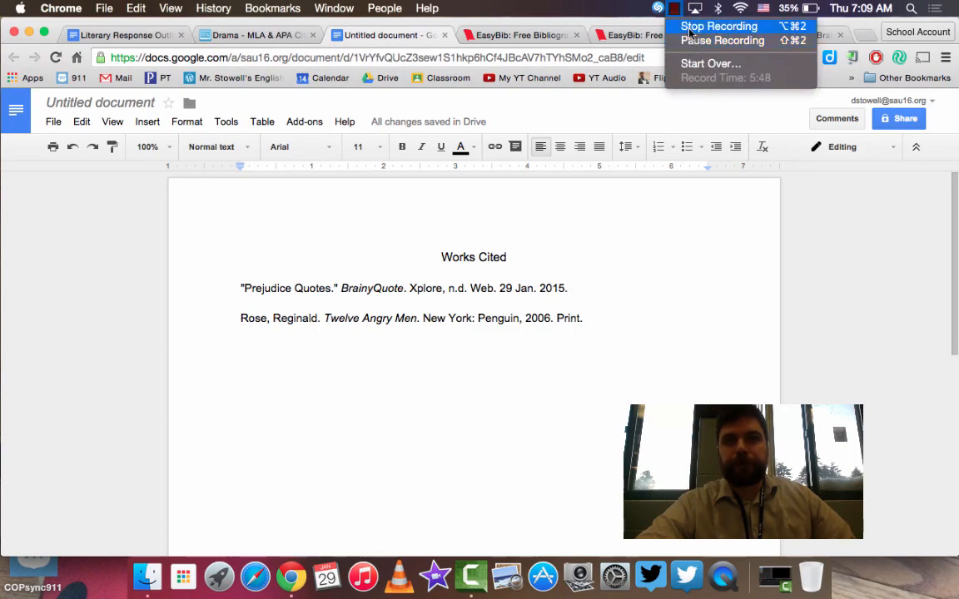